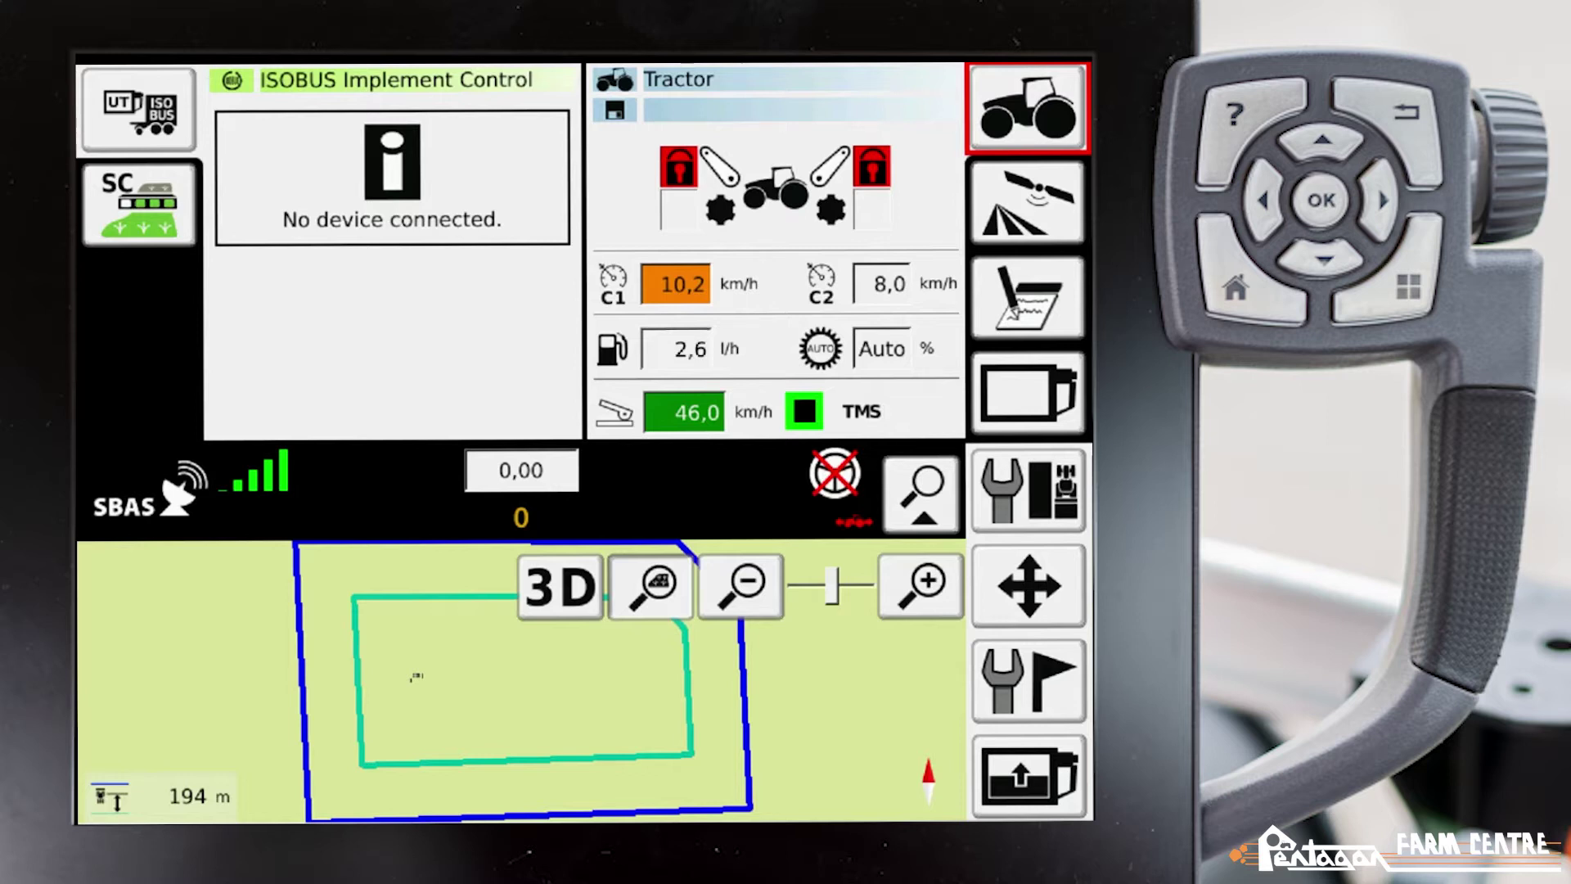
Step: Start a new wayline for the PFC Sandbox 3 test field using contour segments calculation from boundary
left_click(1028, 201)
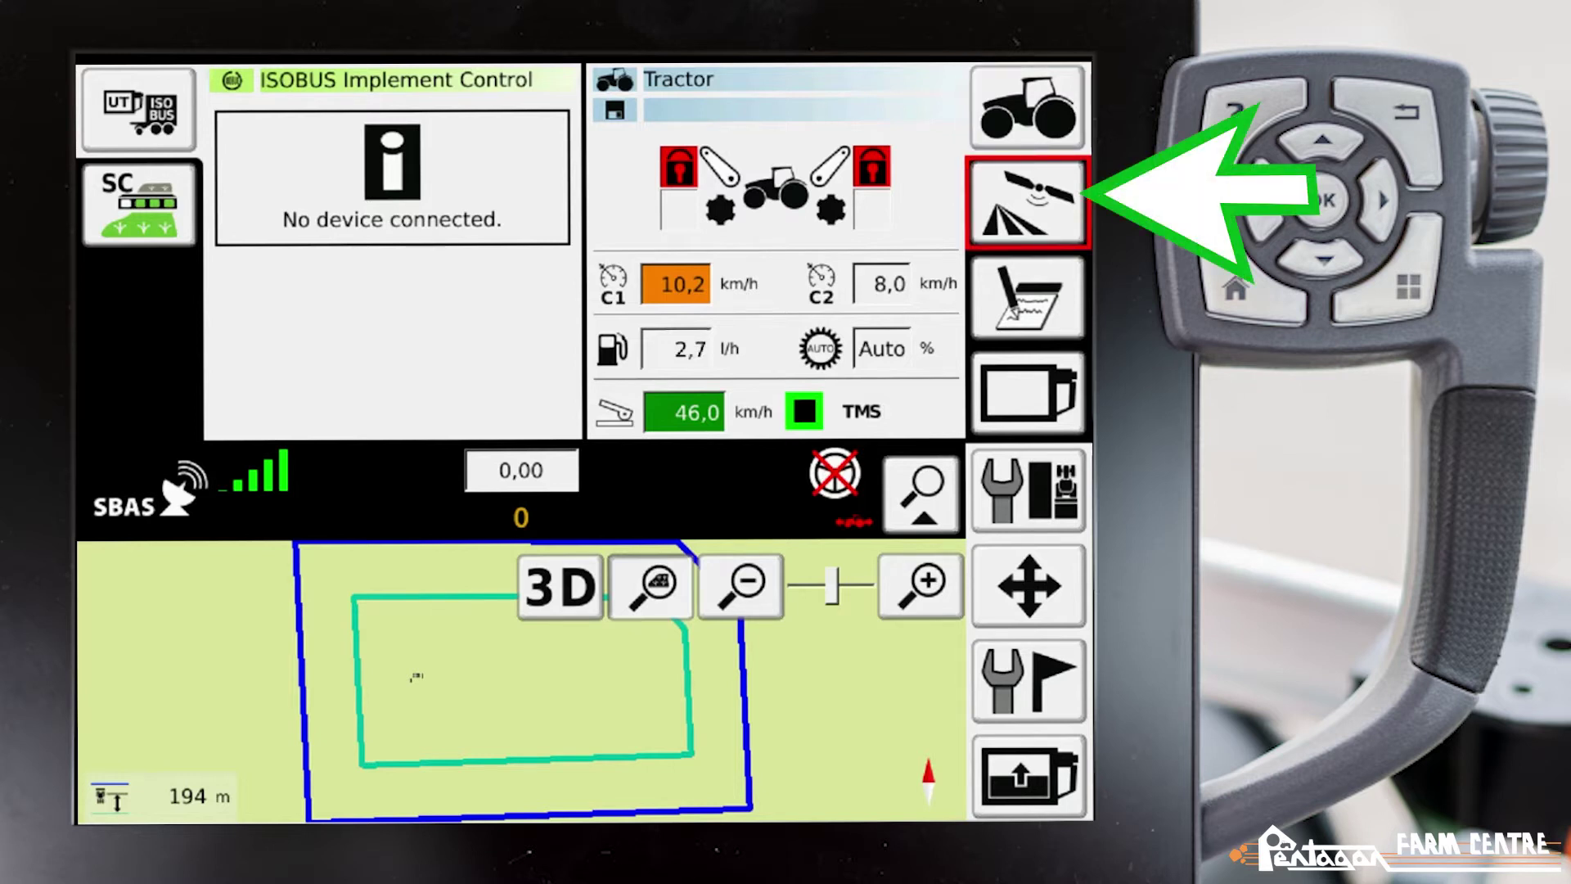
left_click(1027, 202)
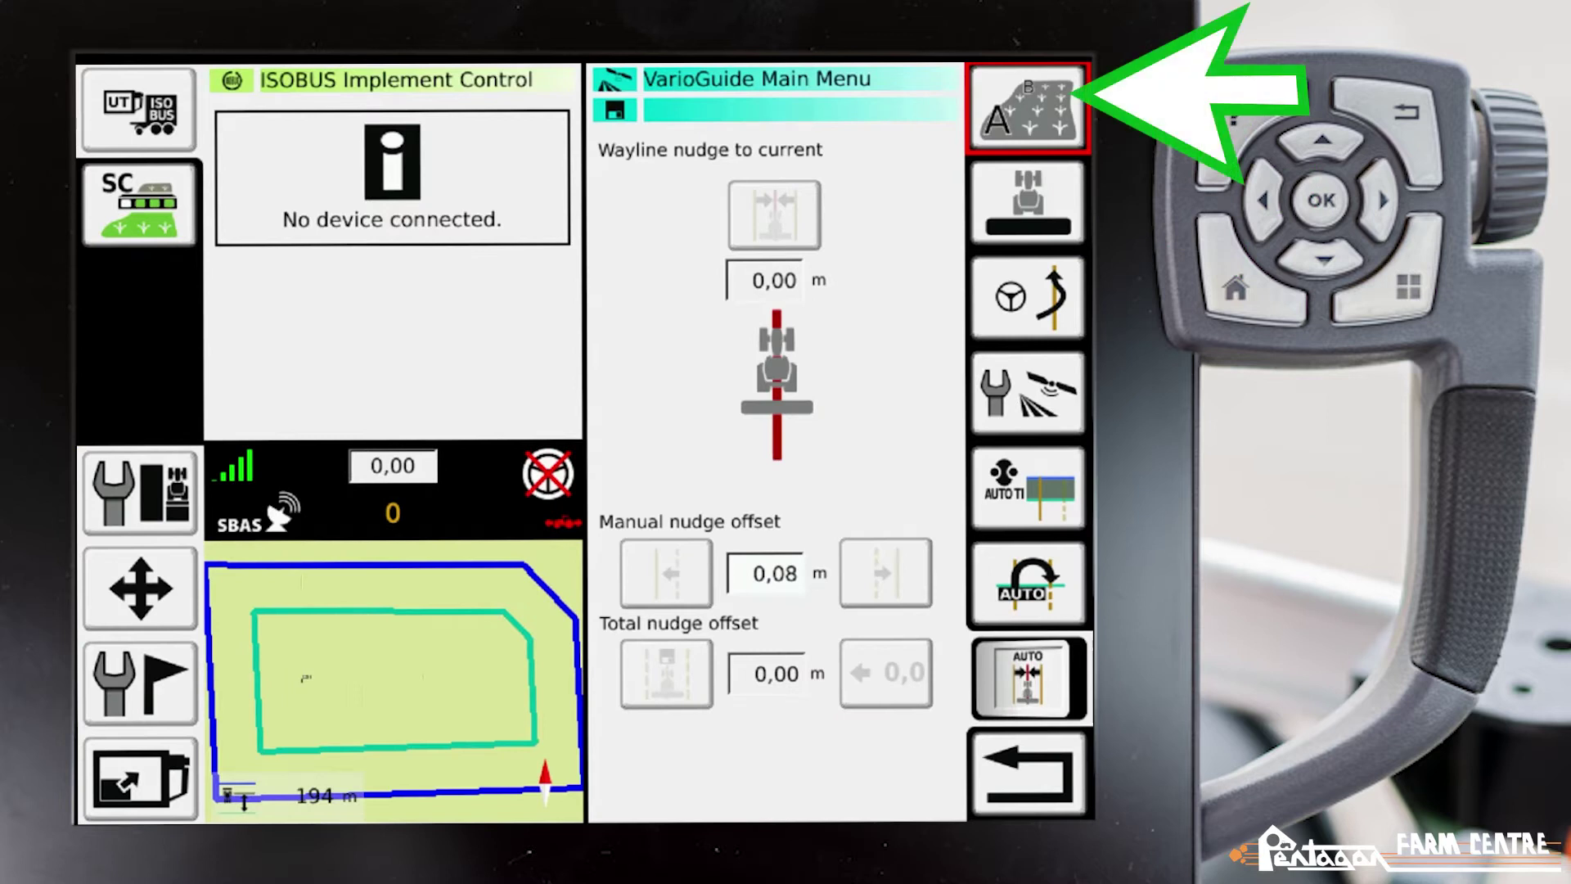
left_click(1028, 108)
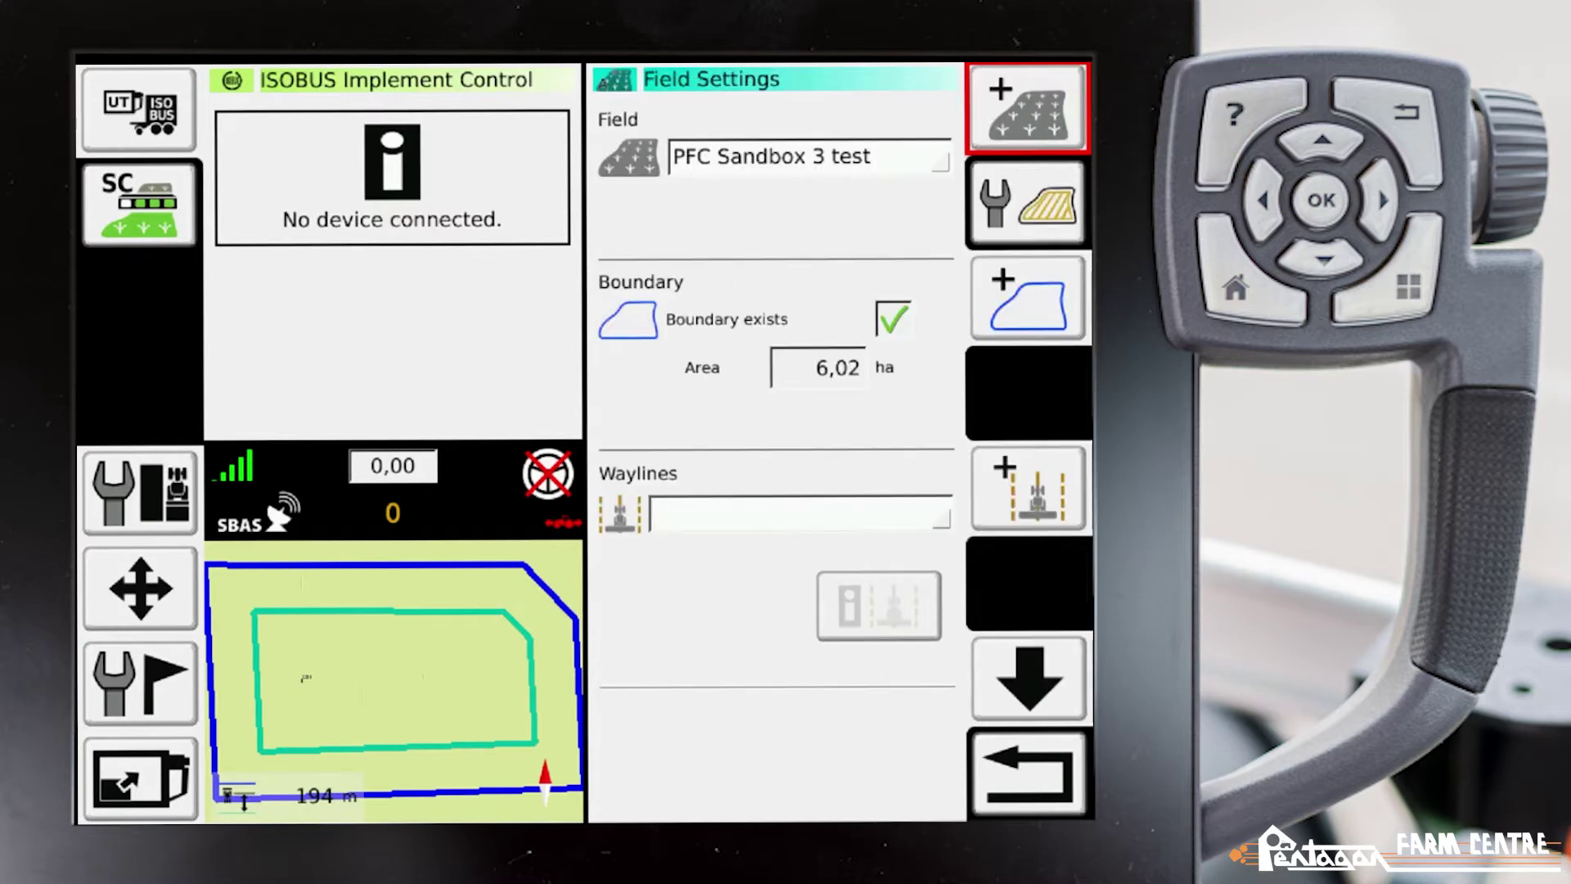
key("Down")
key("Down")
key("Down")
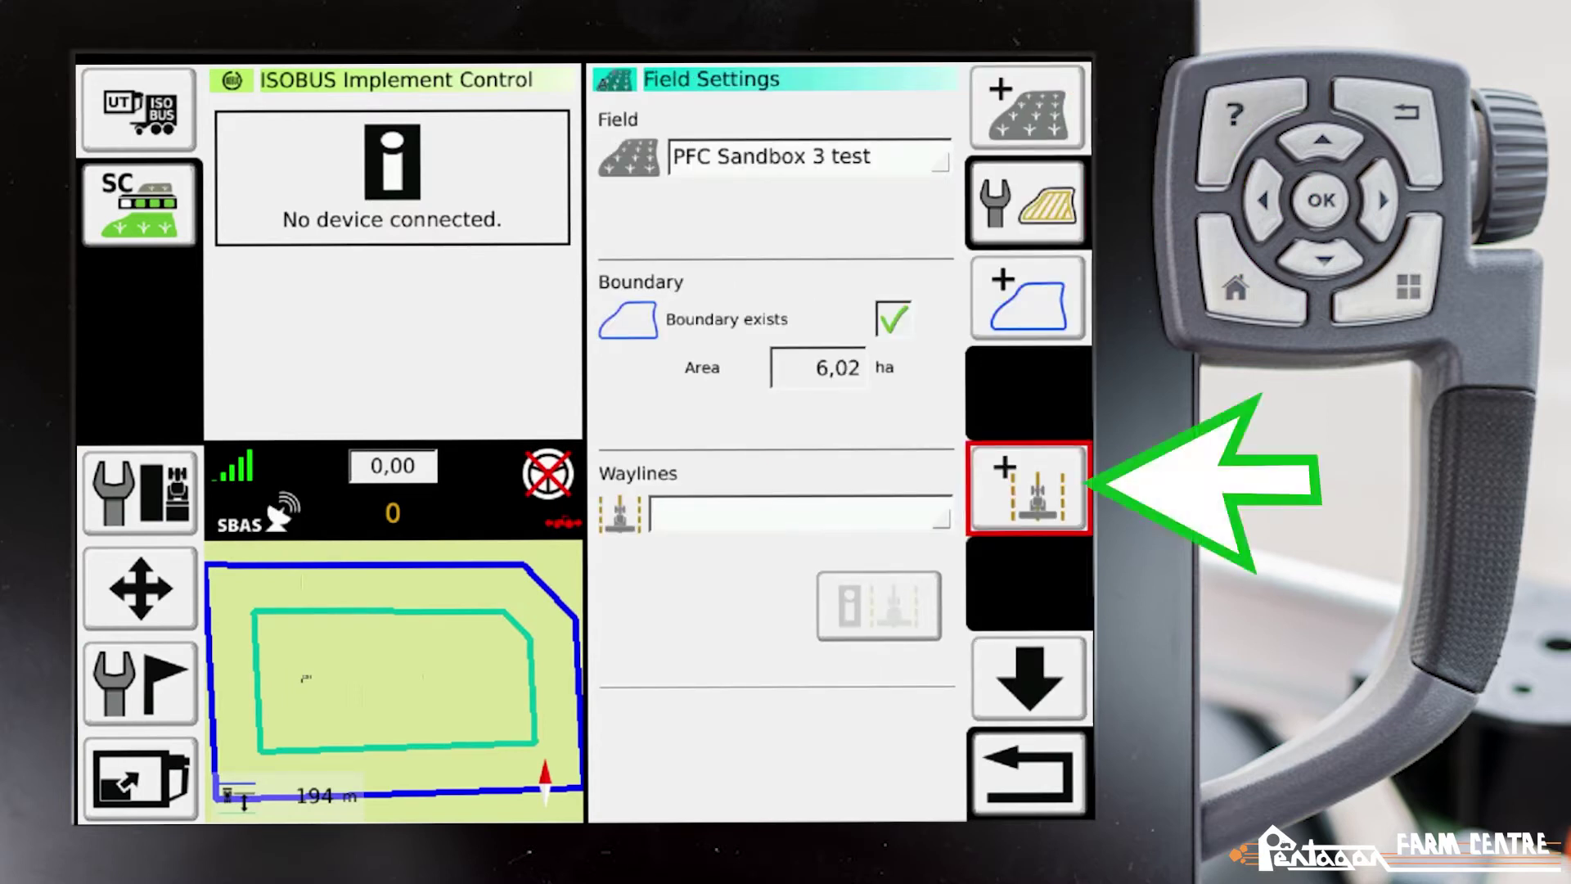
key("Return")
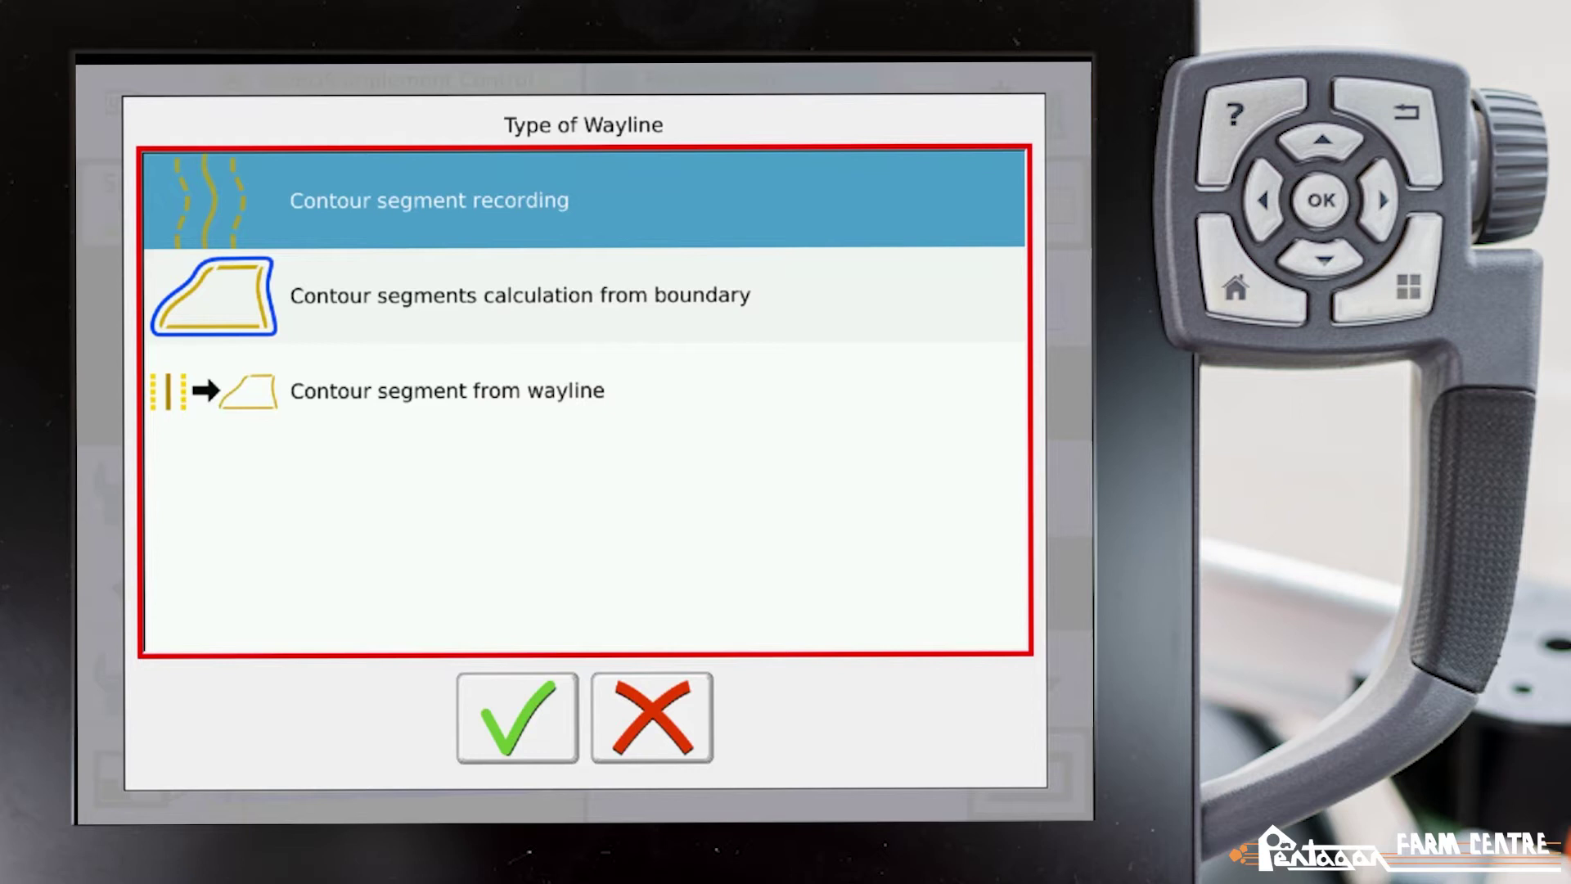
left_click(584, 295)
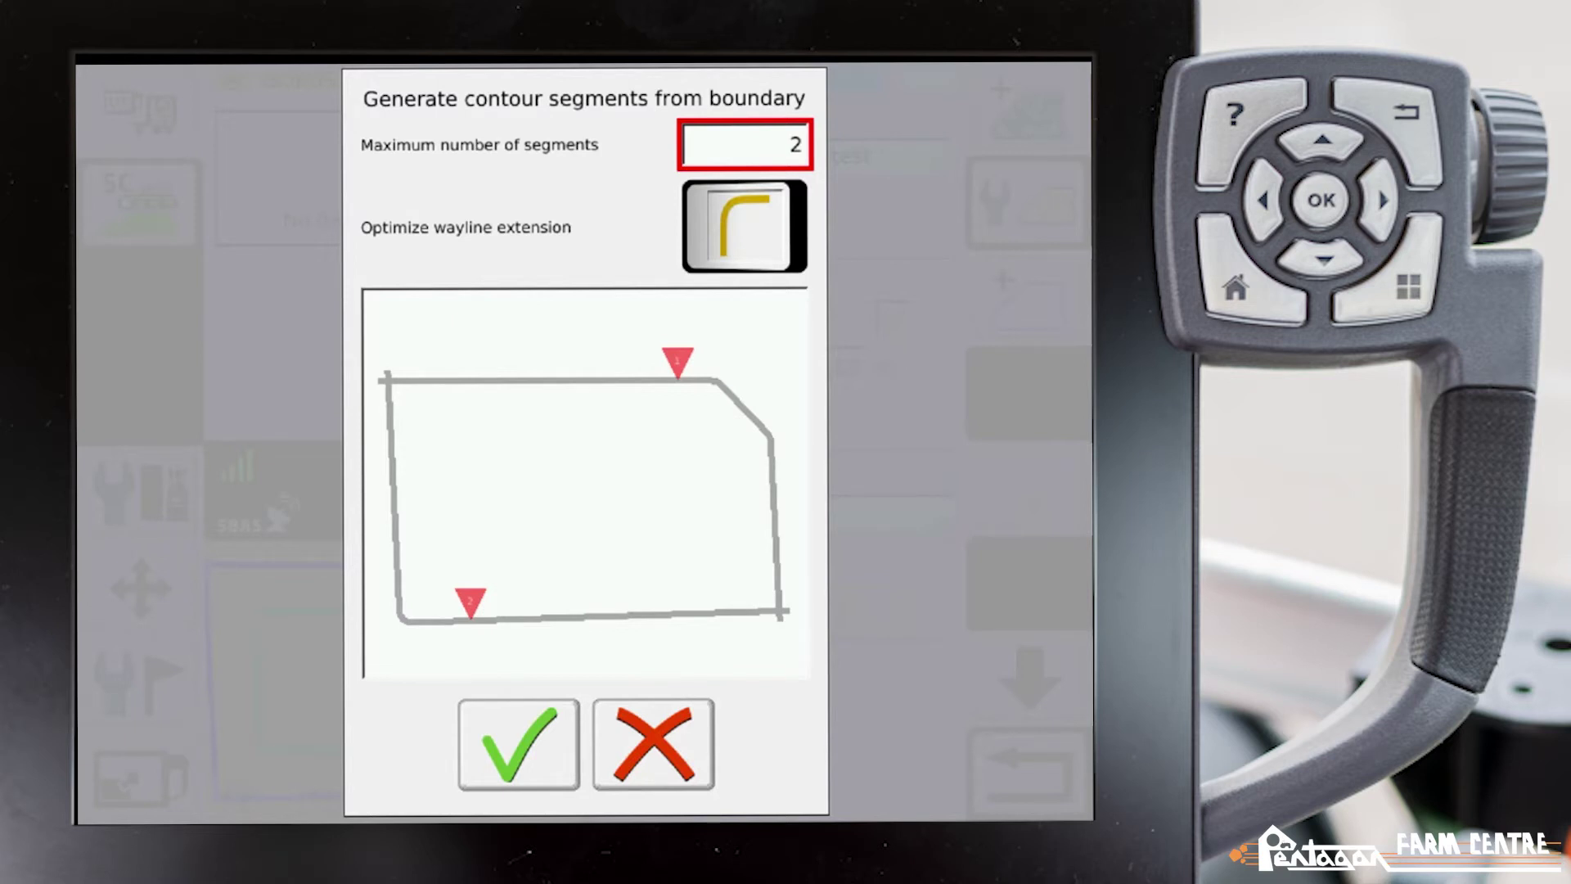
Step: Set the maximum number of segments to 5 and generate the contour segments from the boundary
key("Return")
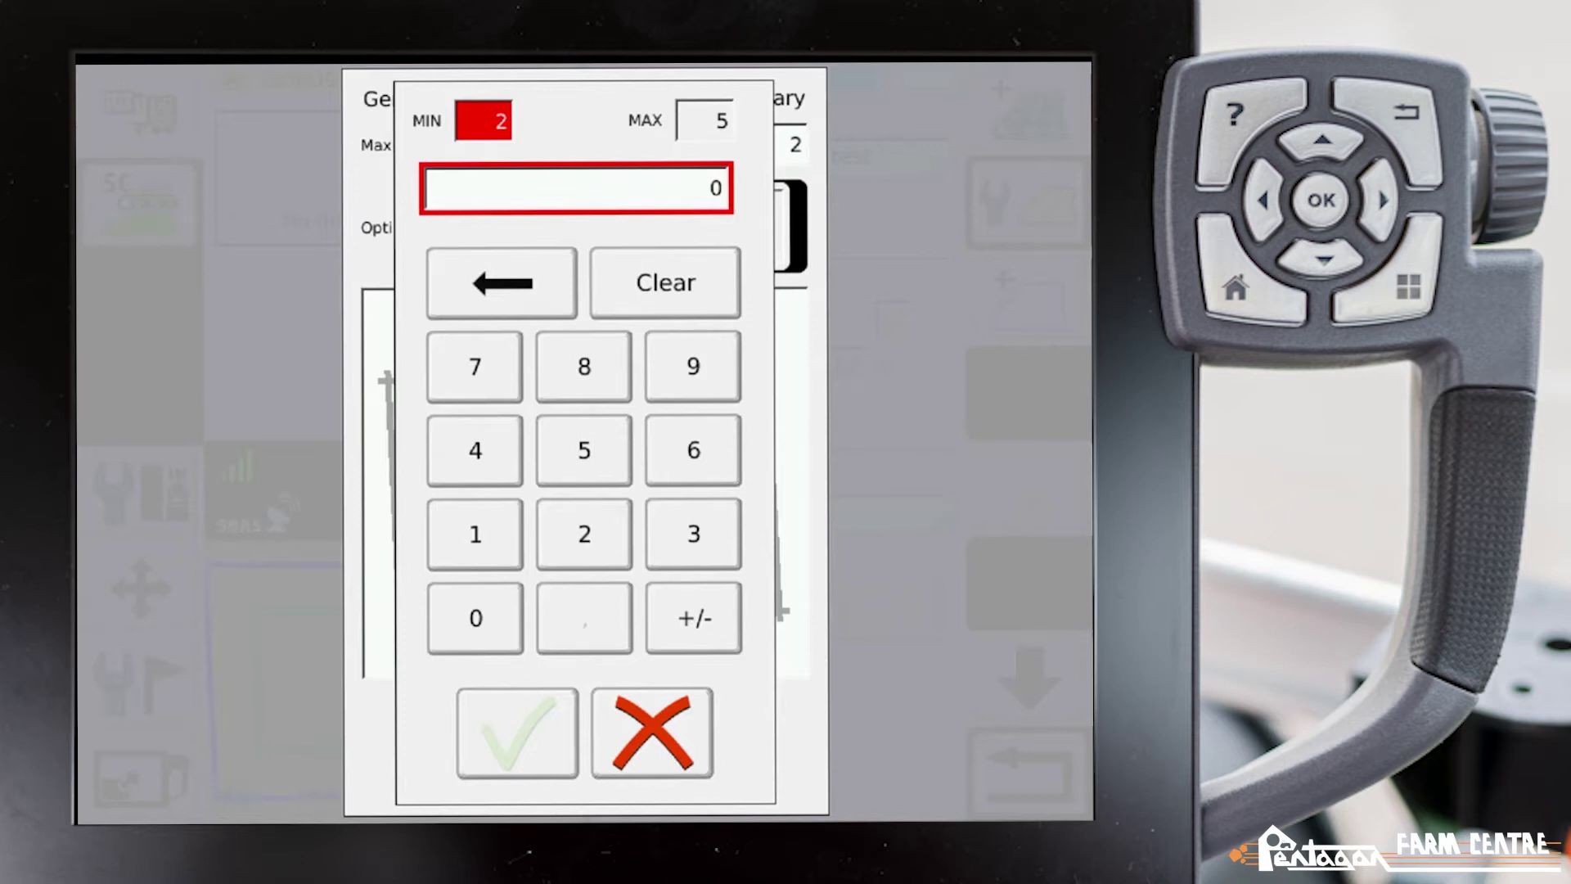
key("Escape")
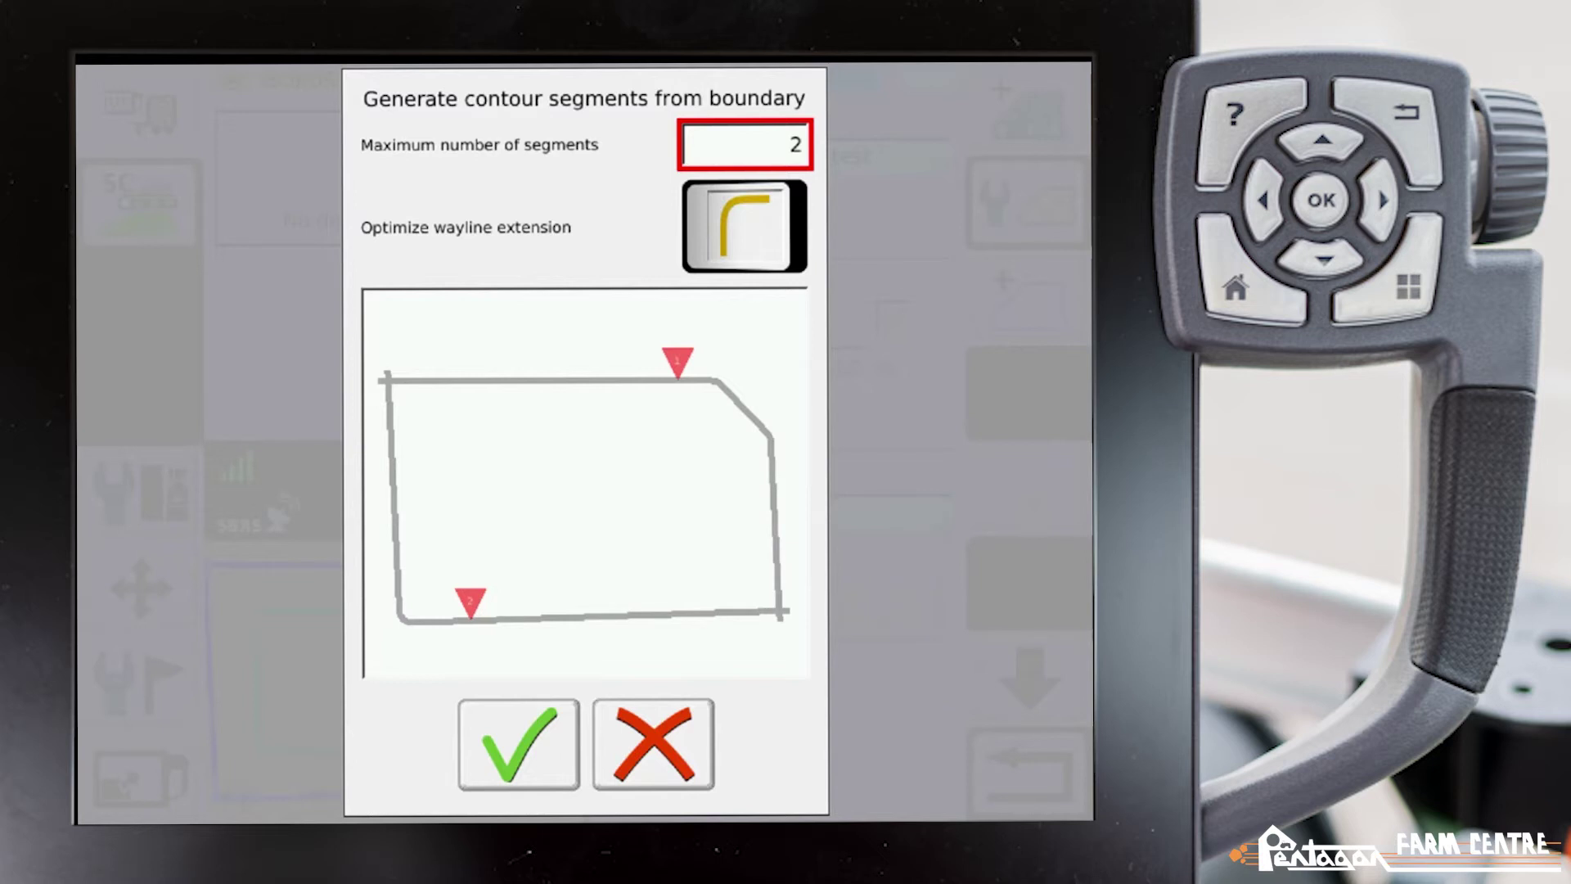
key("Return")
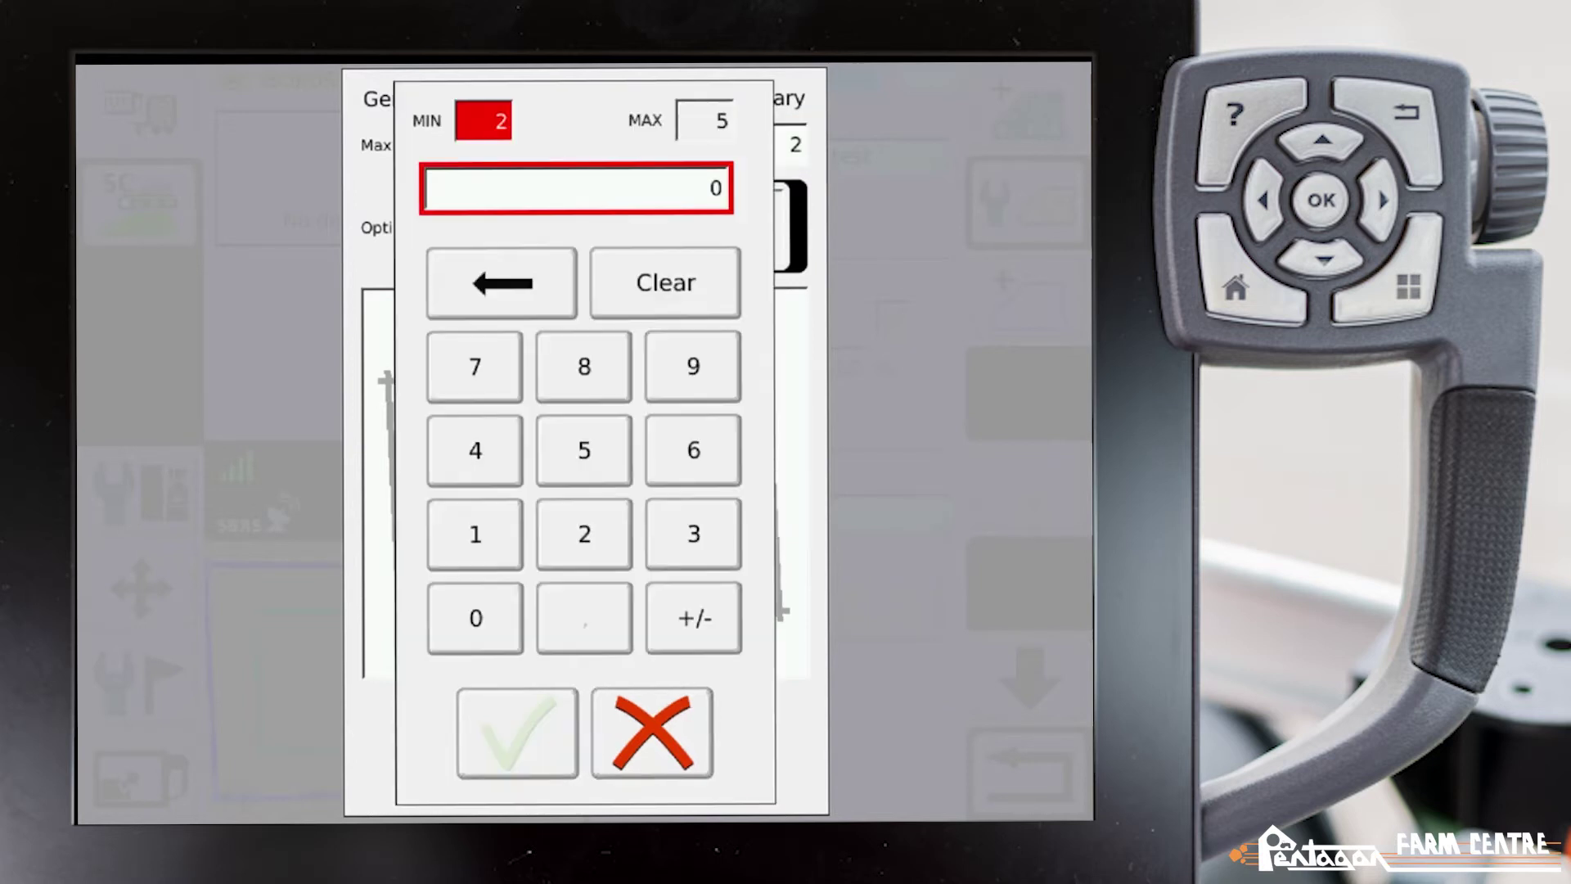
left_click(584, 450)
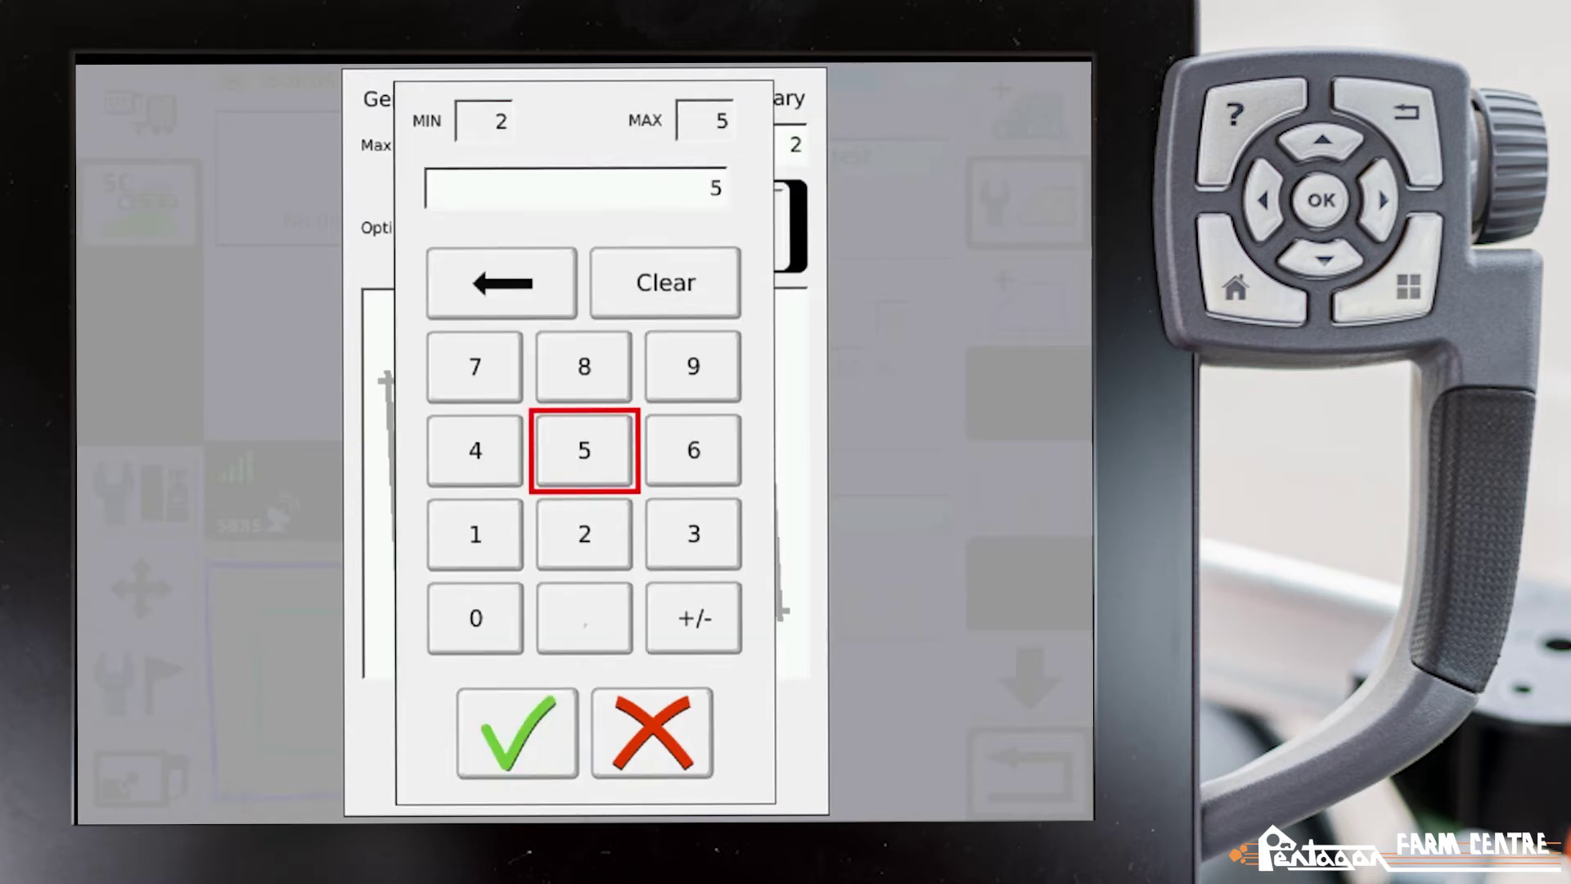
left_click(517, 732)
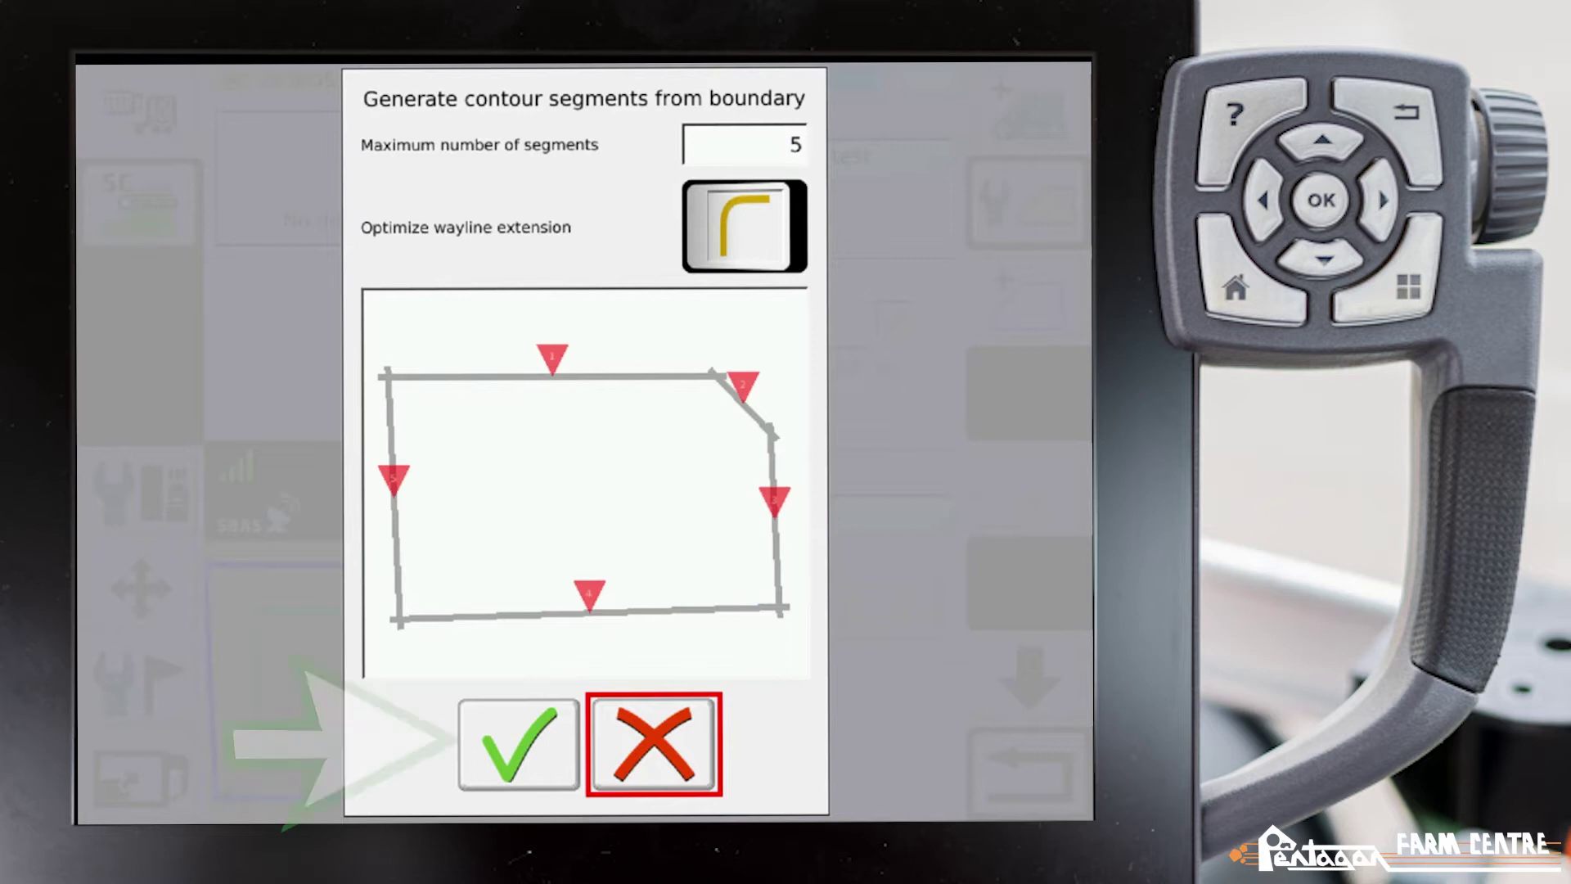
key("Left")
key("Return")
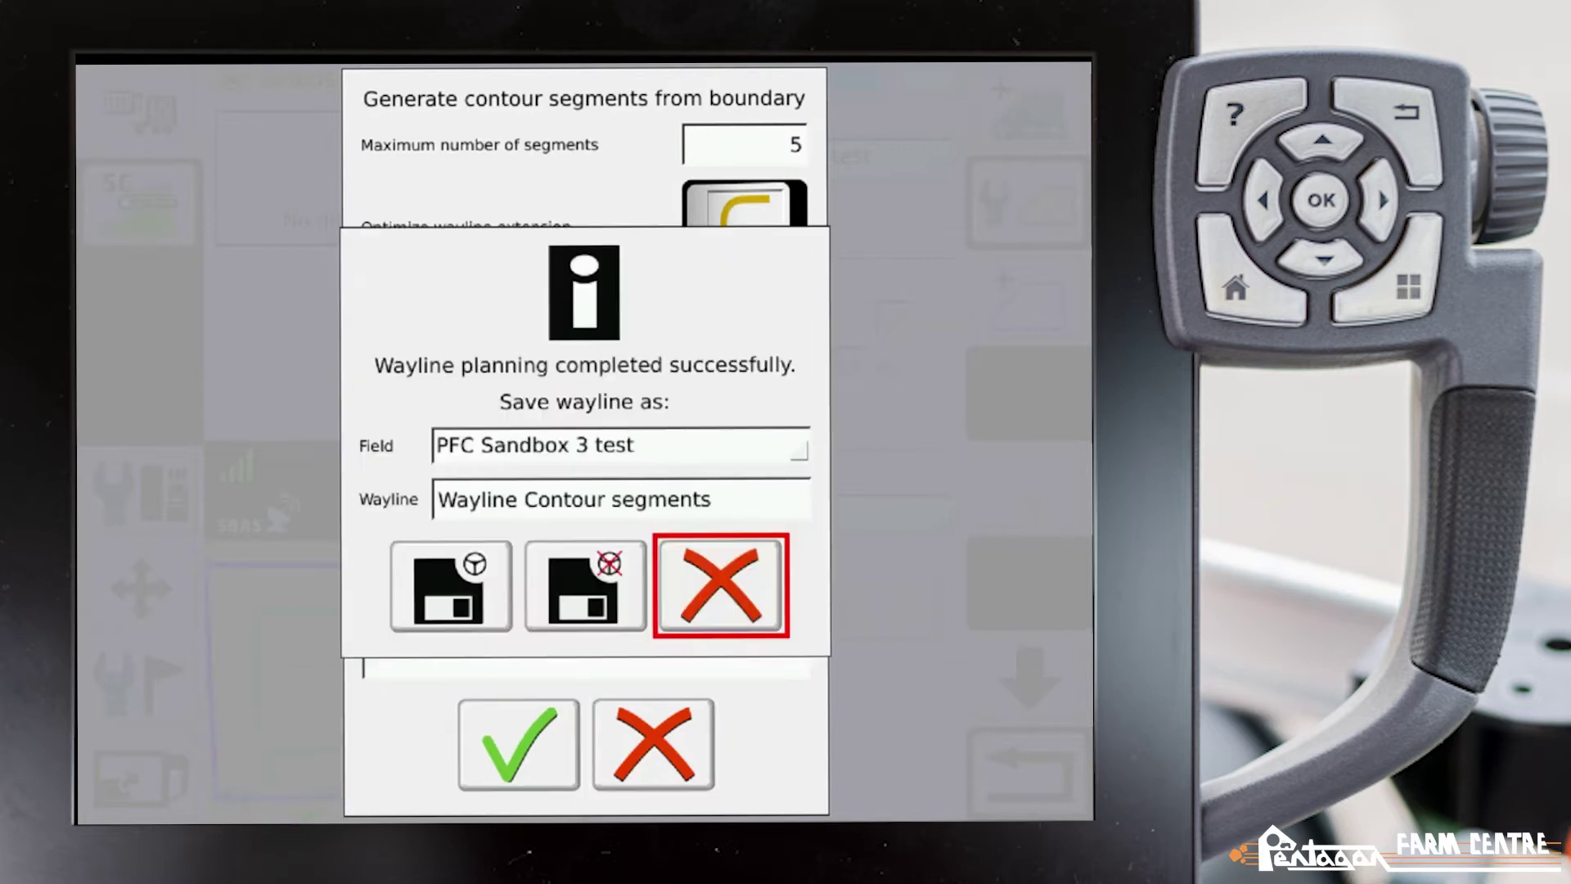
Step: Save the planned wayline as Wayline Contour segments in the PFC Sandbox 3 test field and activate it for guidance
key("Left")
key("Left")
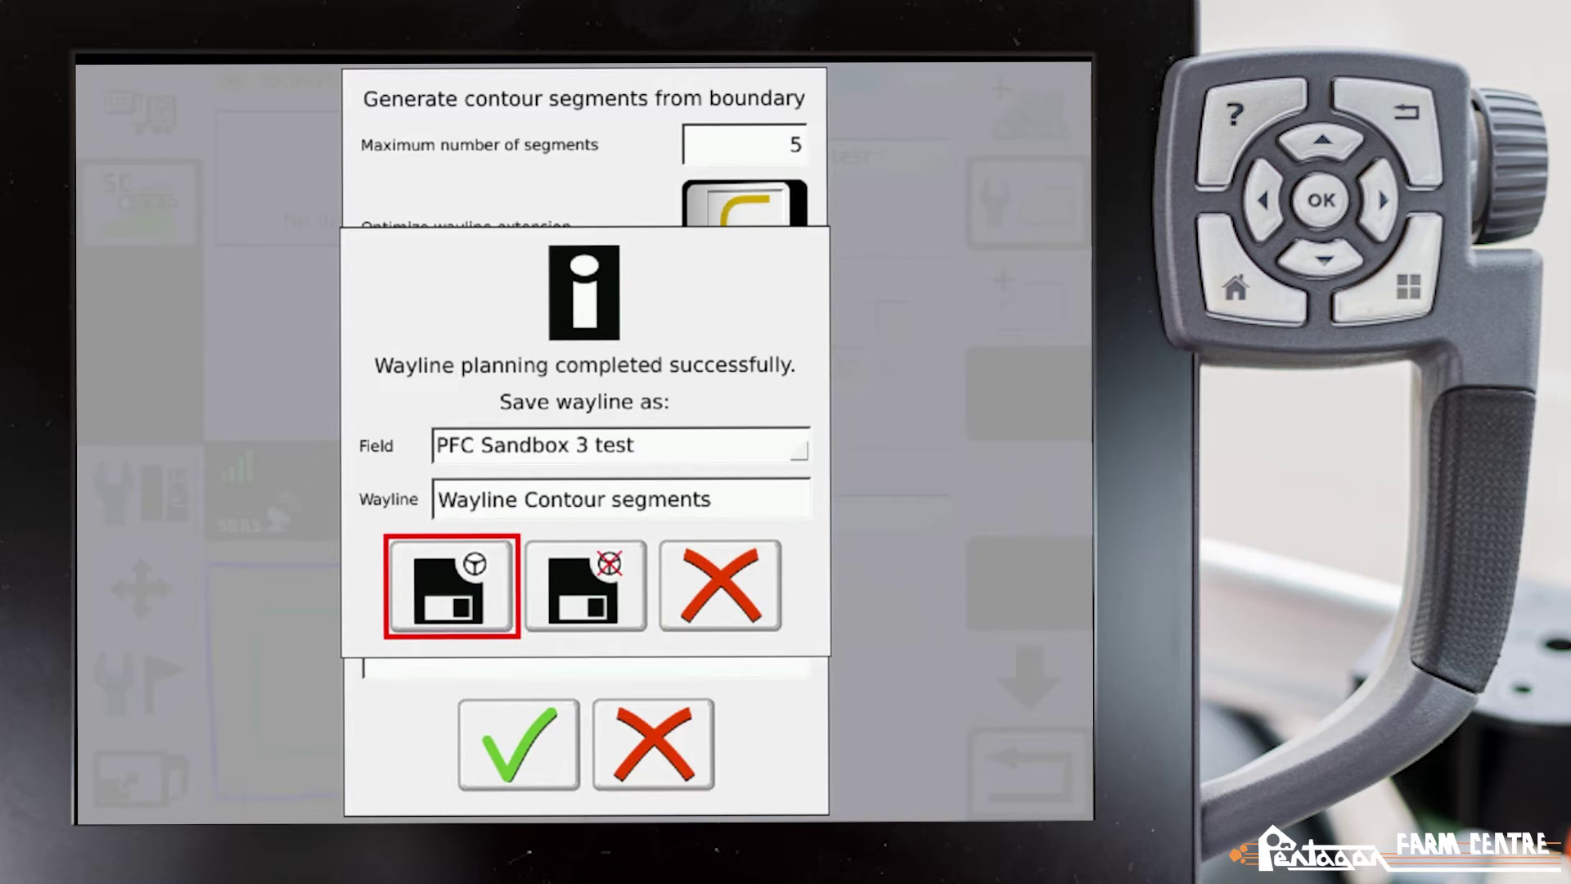
key("Right")
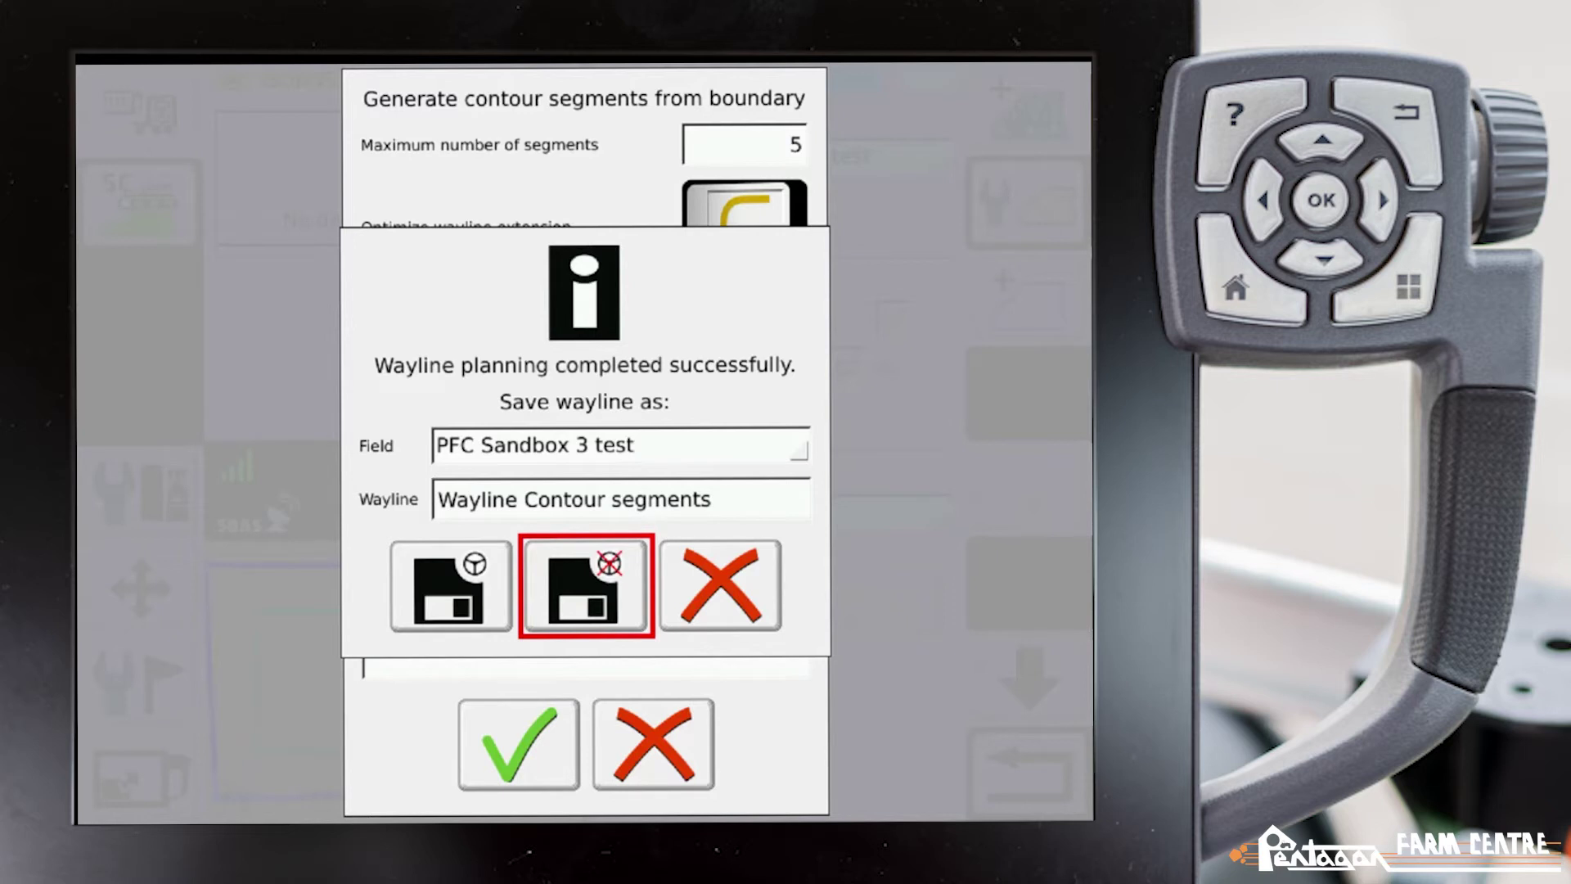
key("Right")
key("Left")
key("Left")
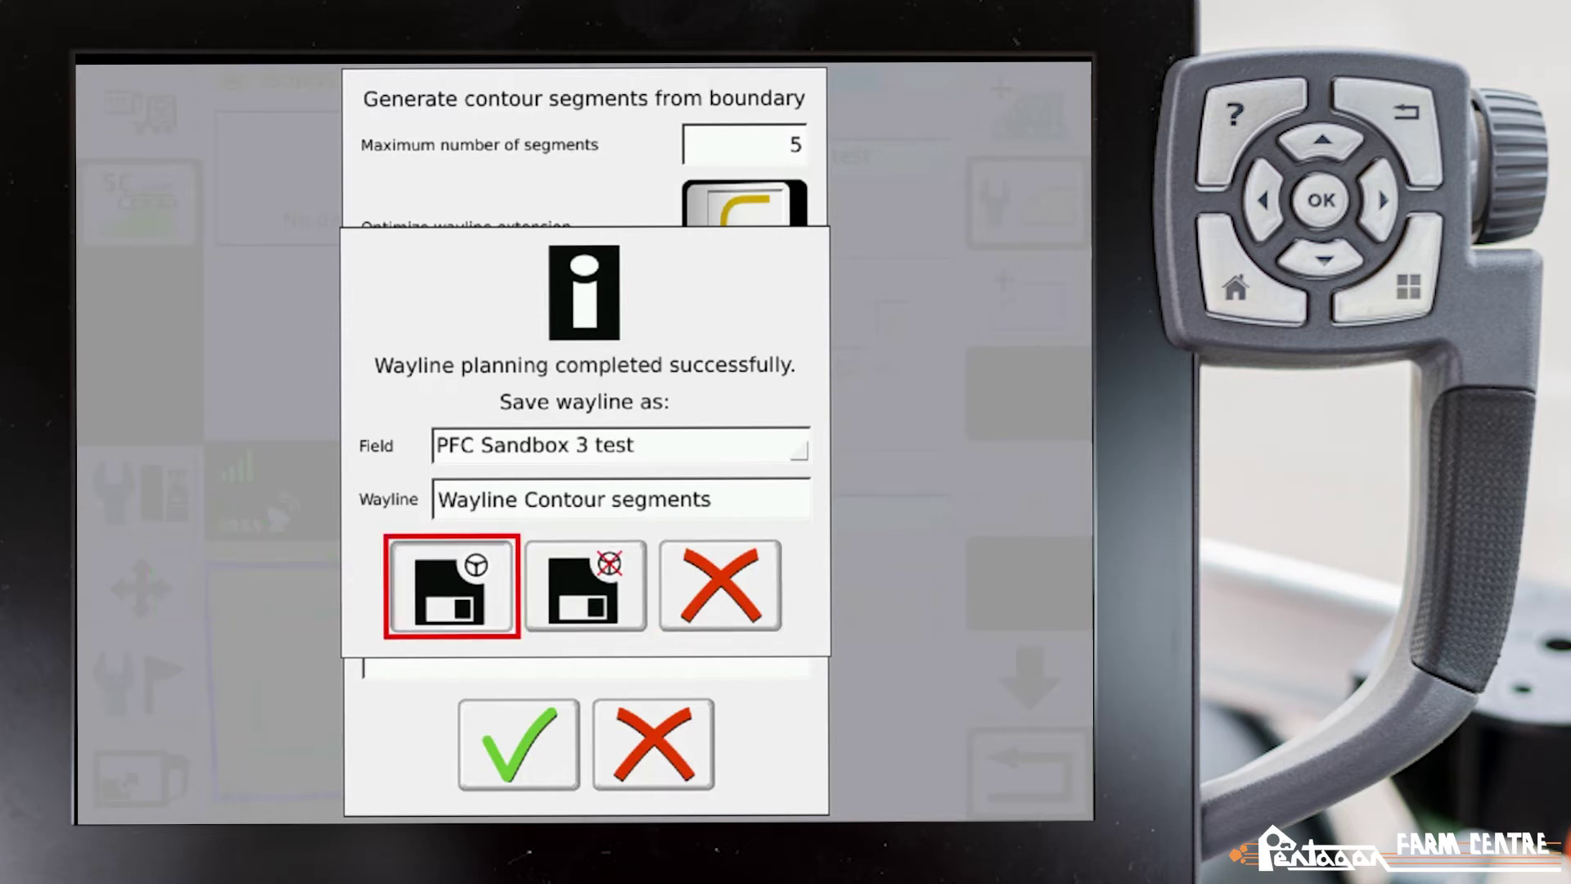
key("Return")
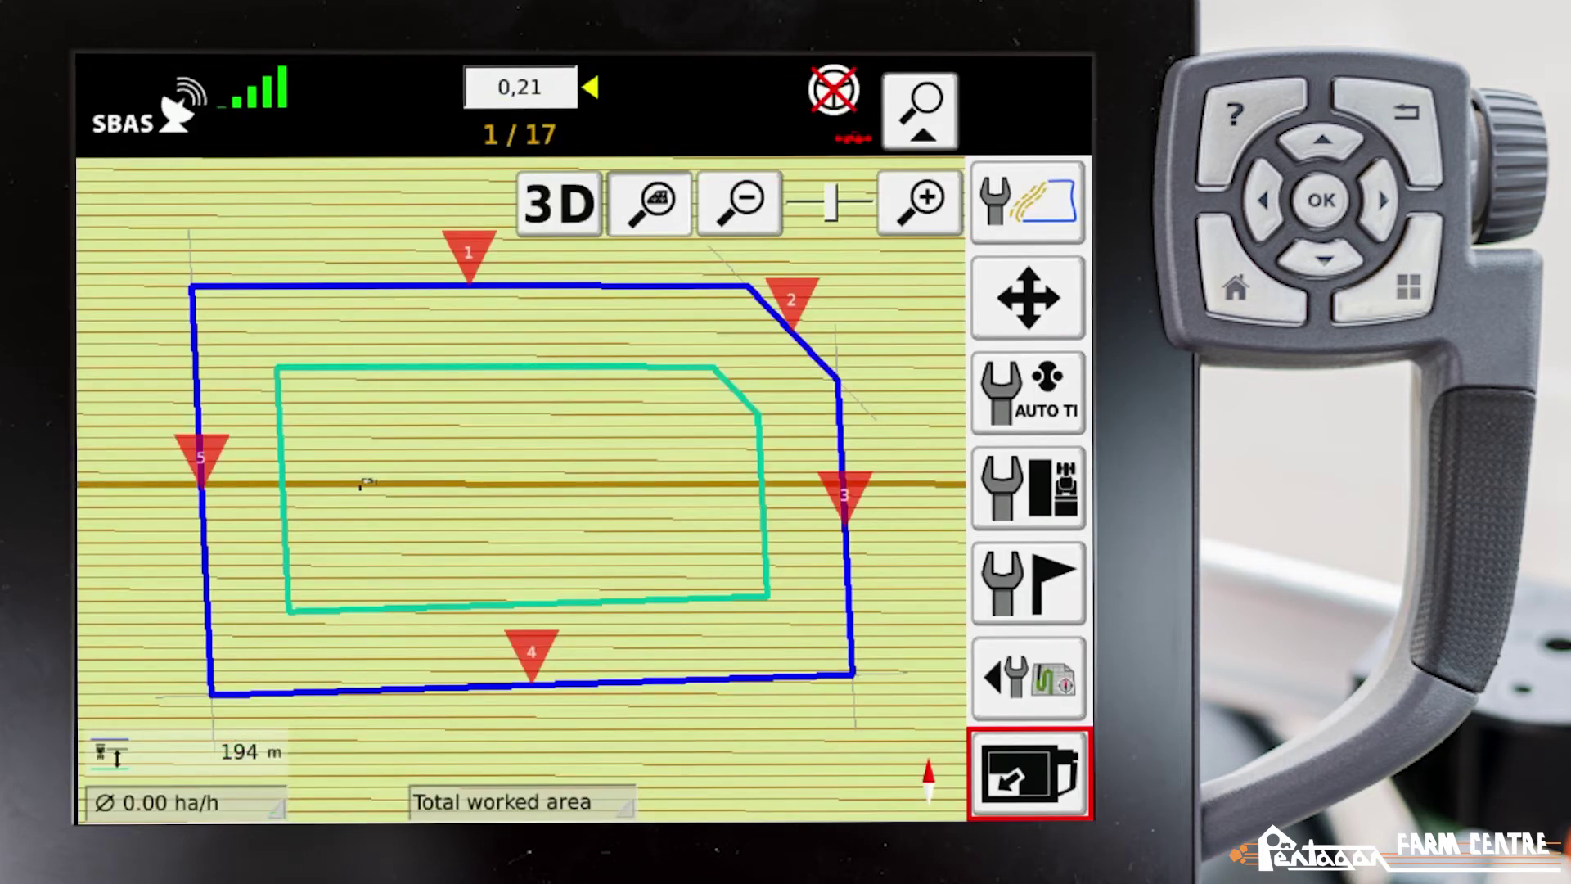
Step: Examine which side of the field each wayline in Contour Segment Management follows
left_click(920, 202)
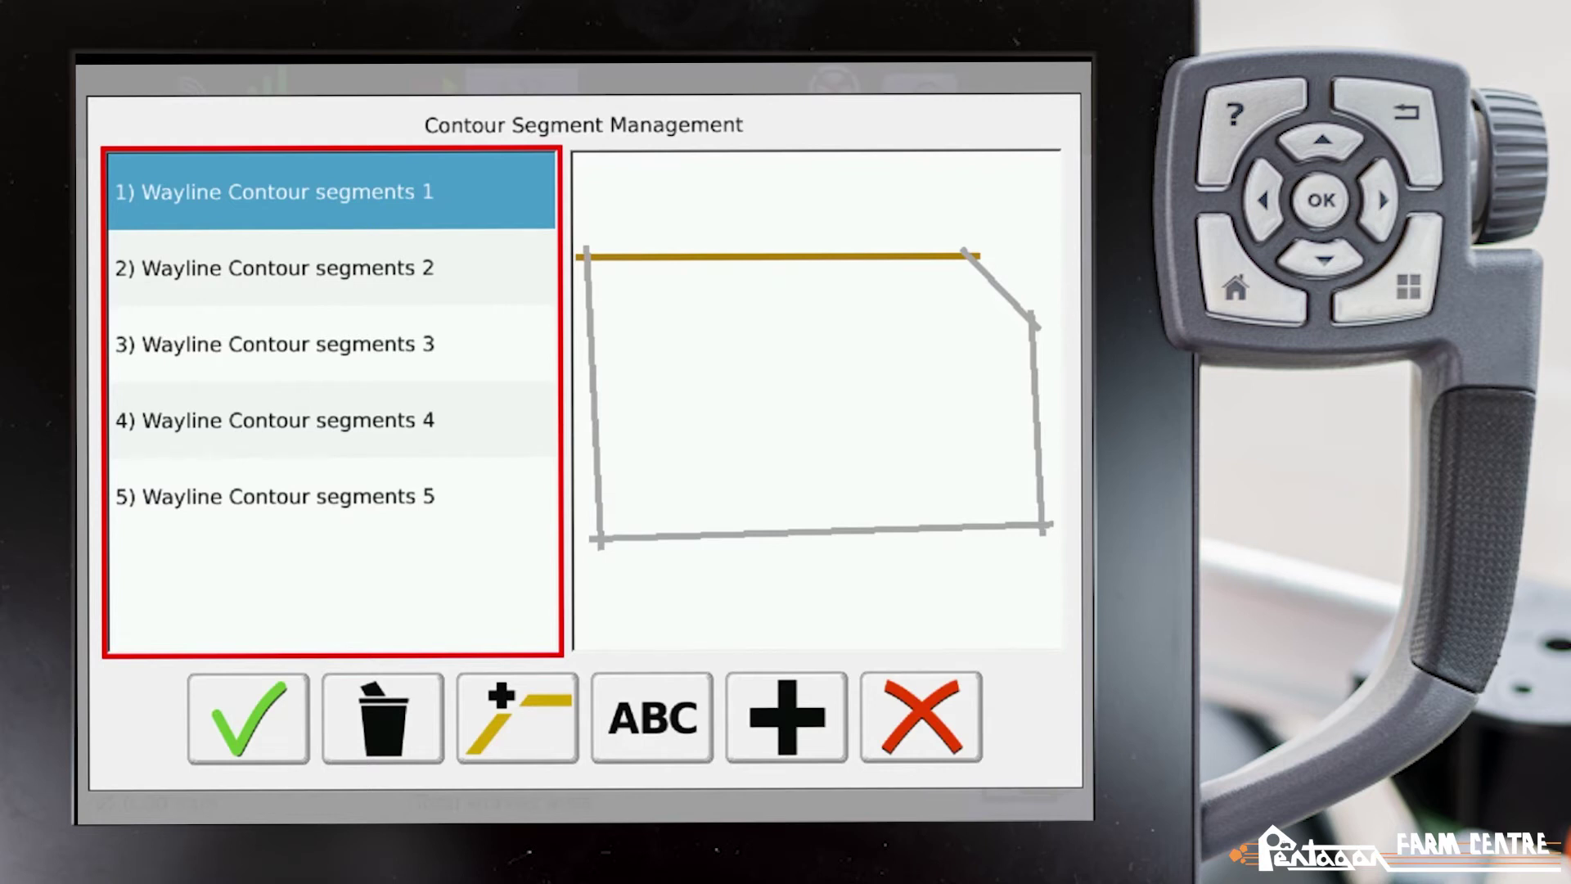
left_click(331, 268)
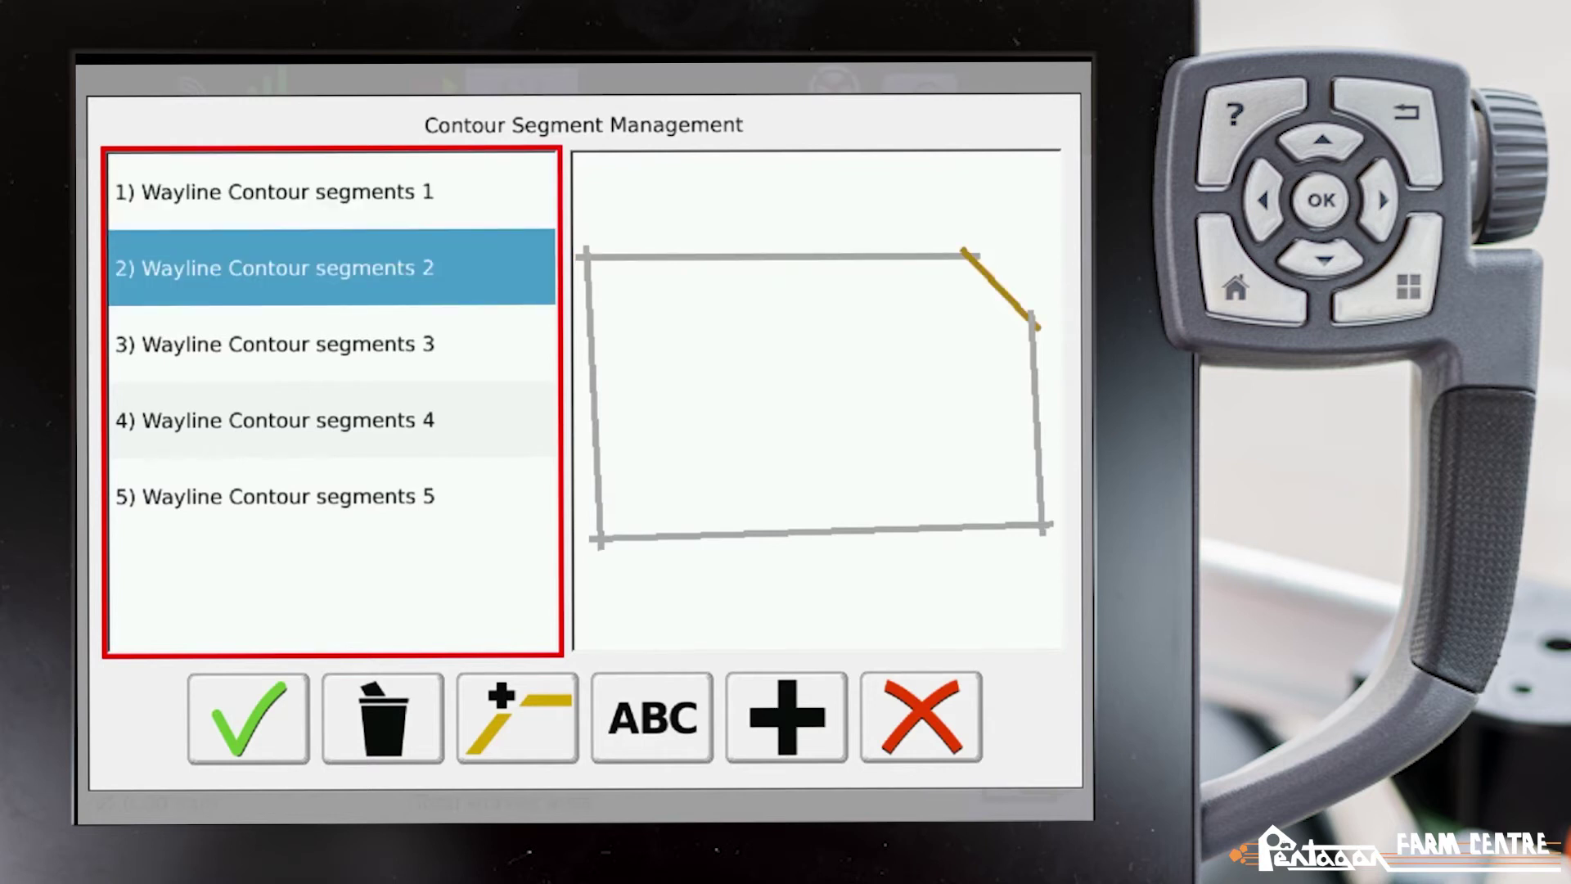
left_click(332, 344)
left_click(332, 420)
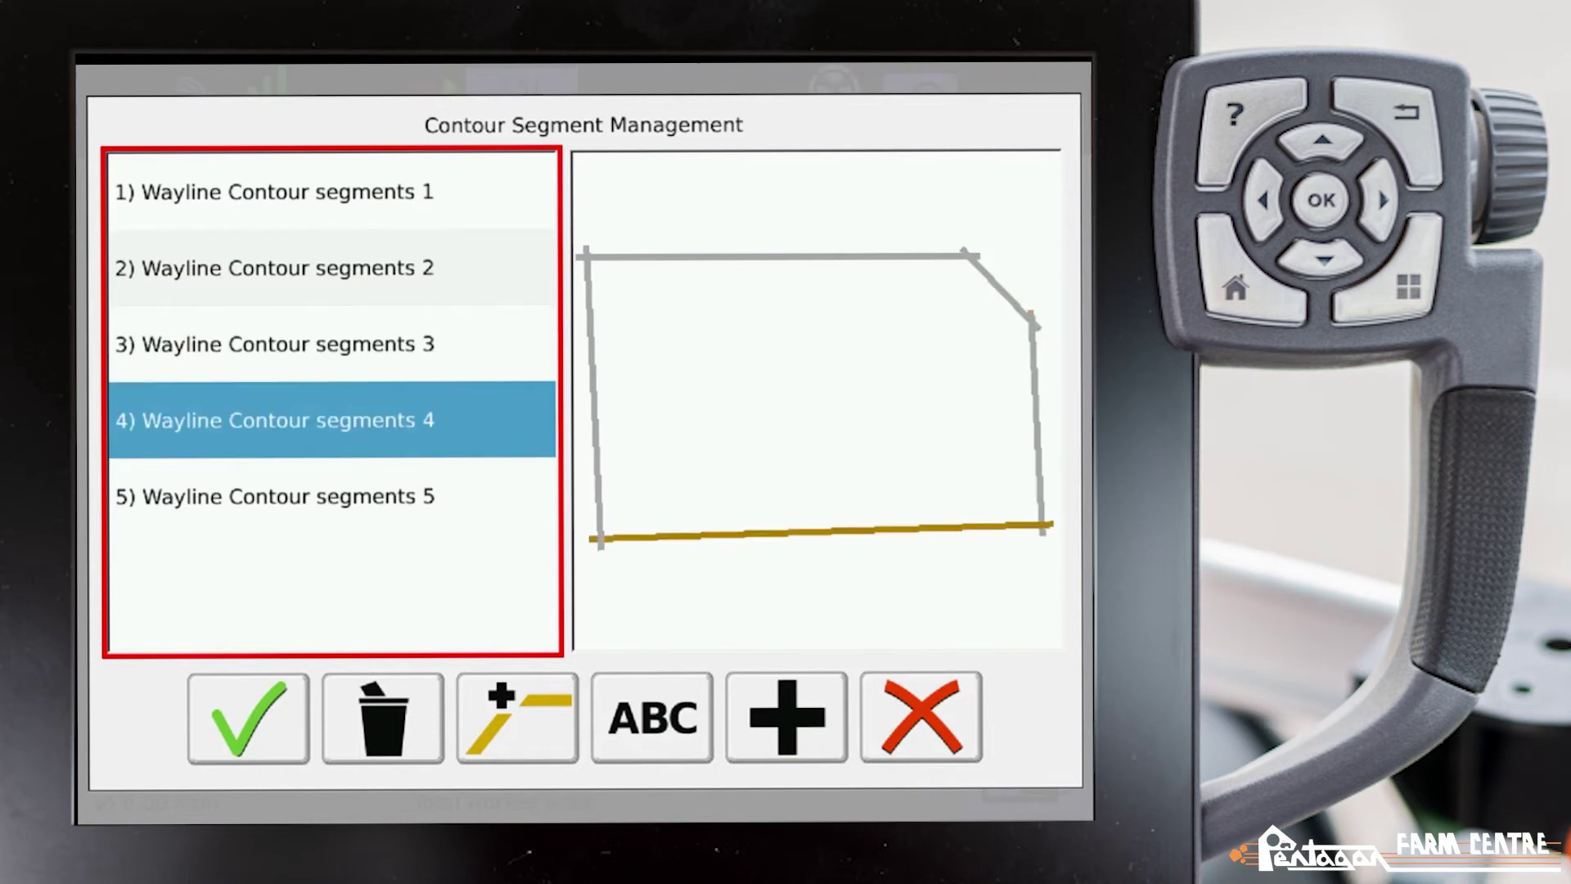
left_click(331, 496)
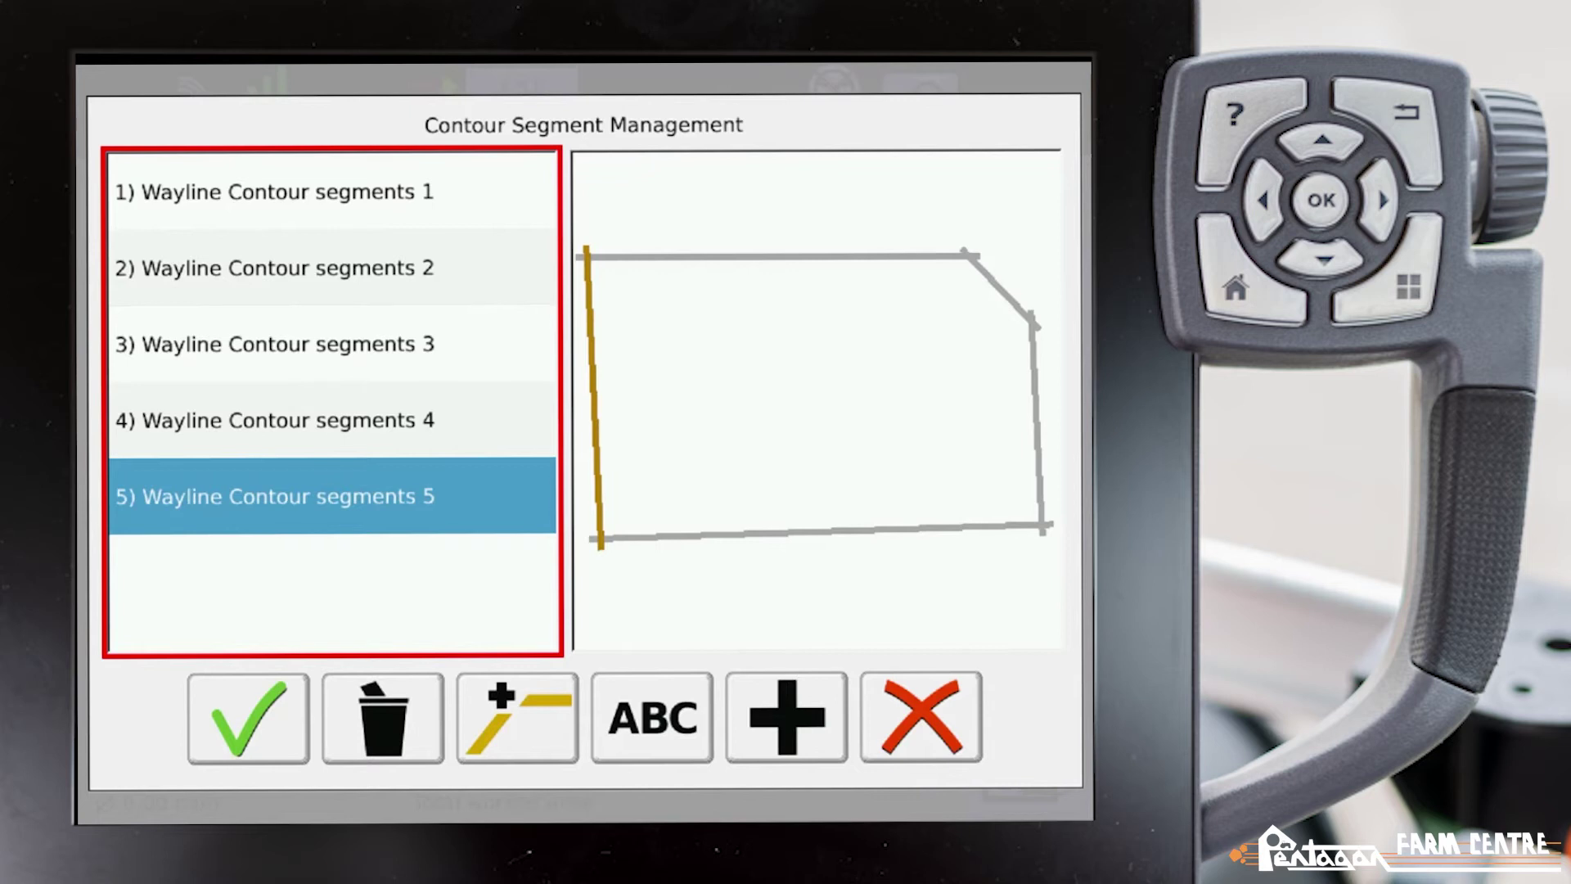
left_click(332, 420)
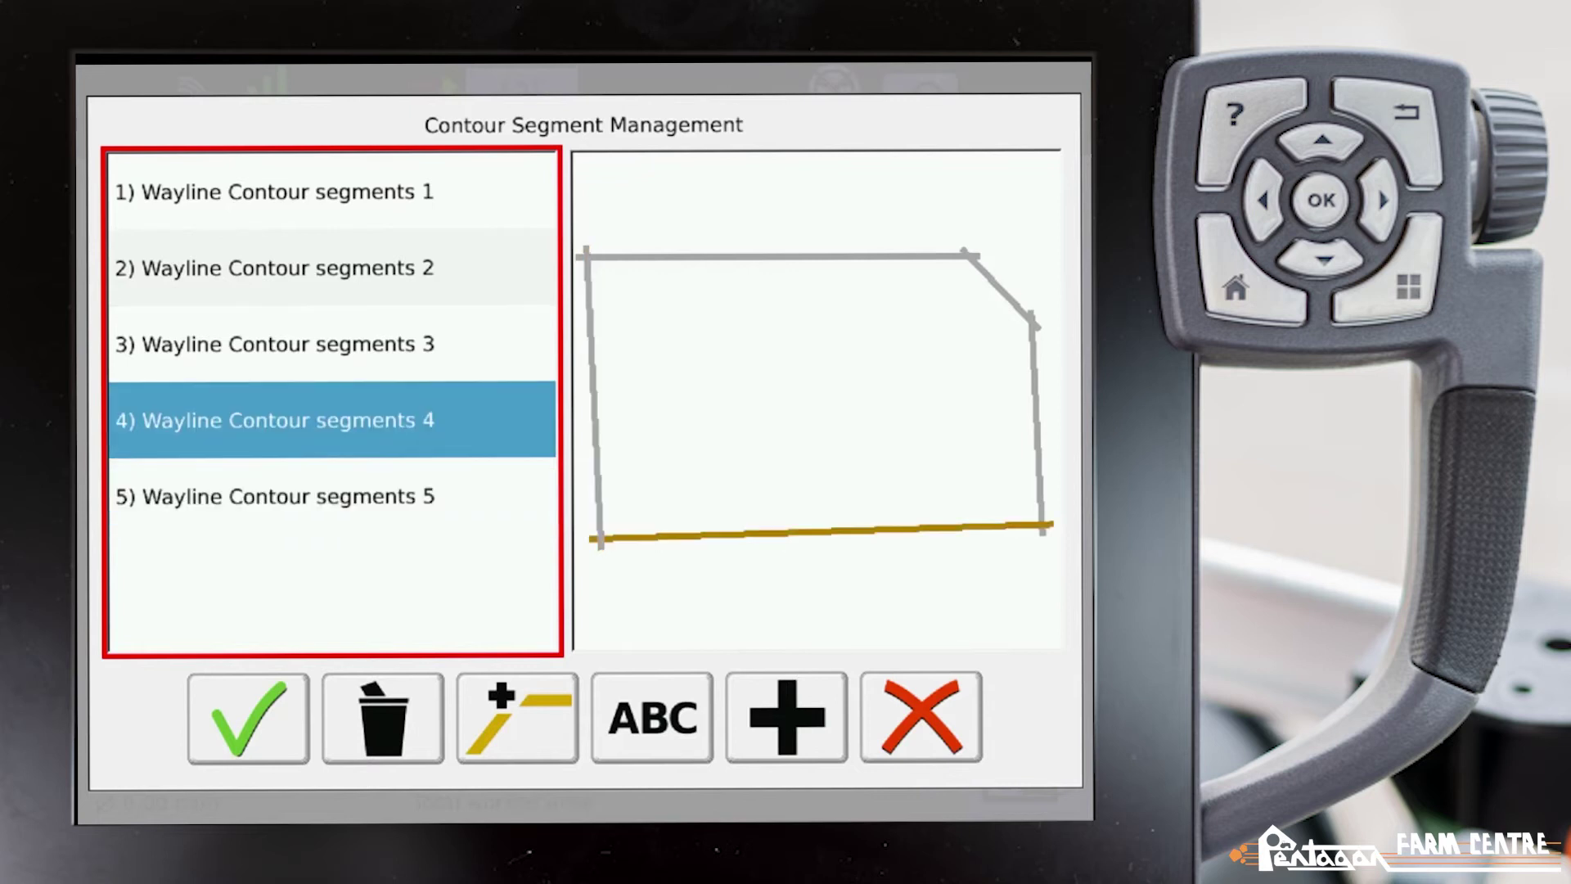
left_click(332, 496)
left_click(332, 420)
left_click(332, 495)
left_click(331, 420)
Step: Delete the contour segments along the field's right side, its diagonal corner and its top side
left_click(332, 343)
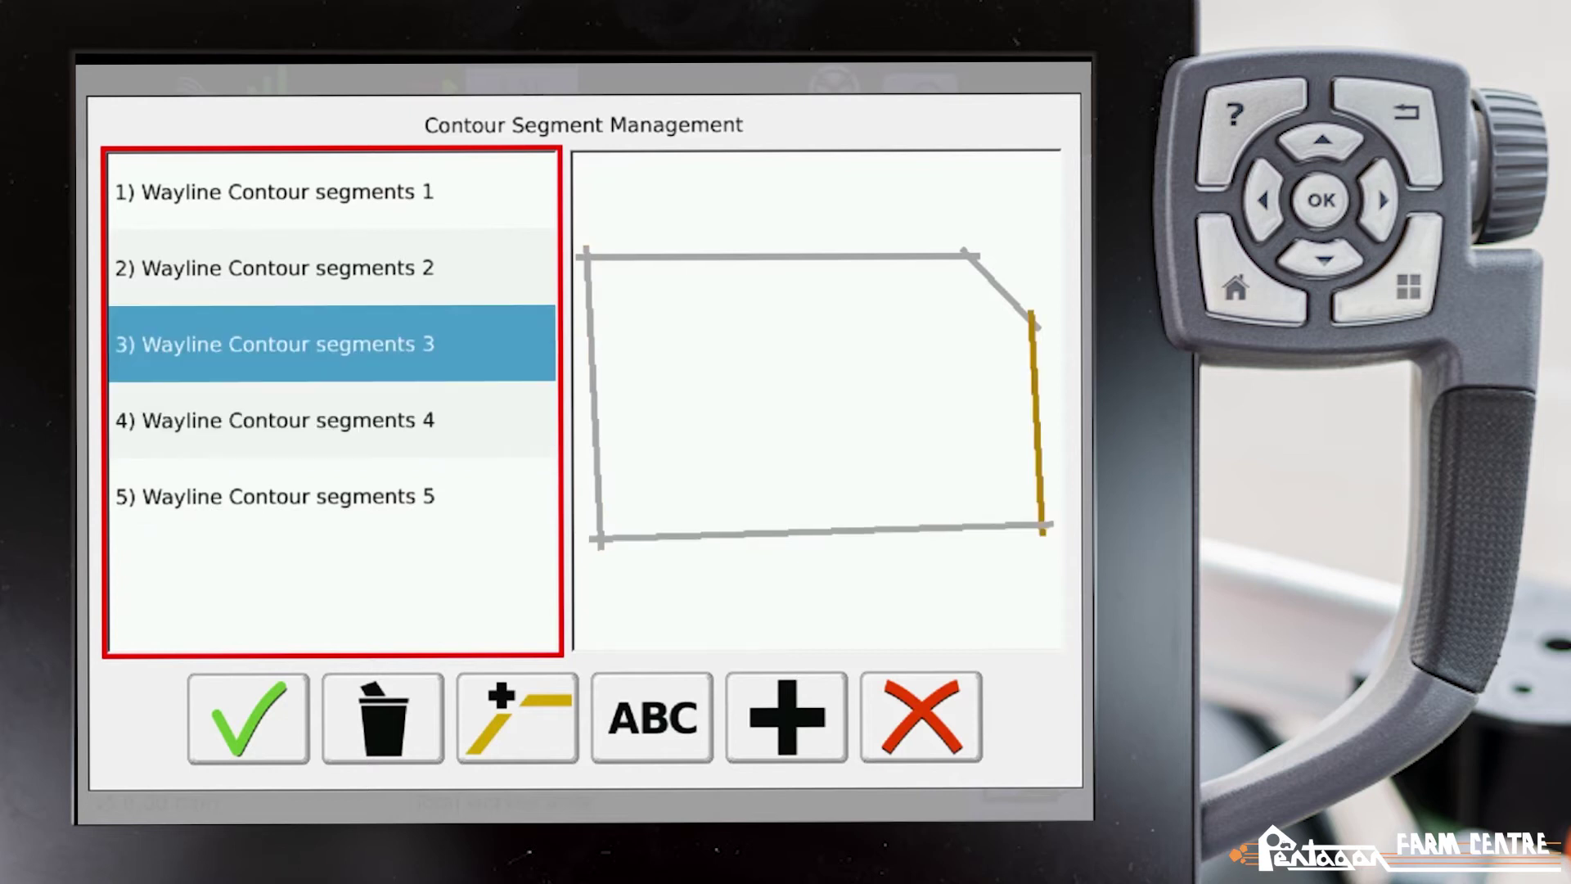
left_click(383, 718)
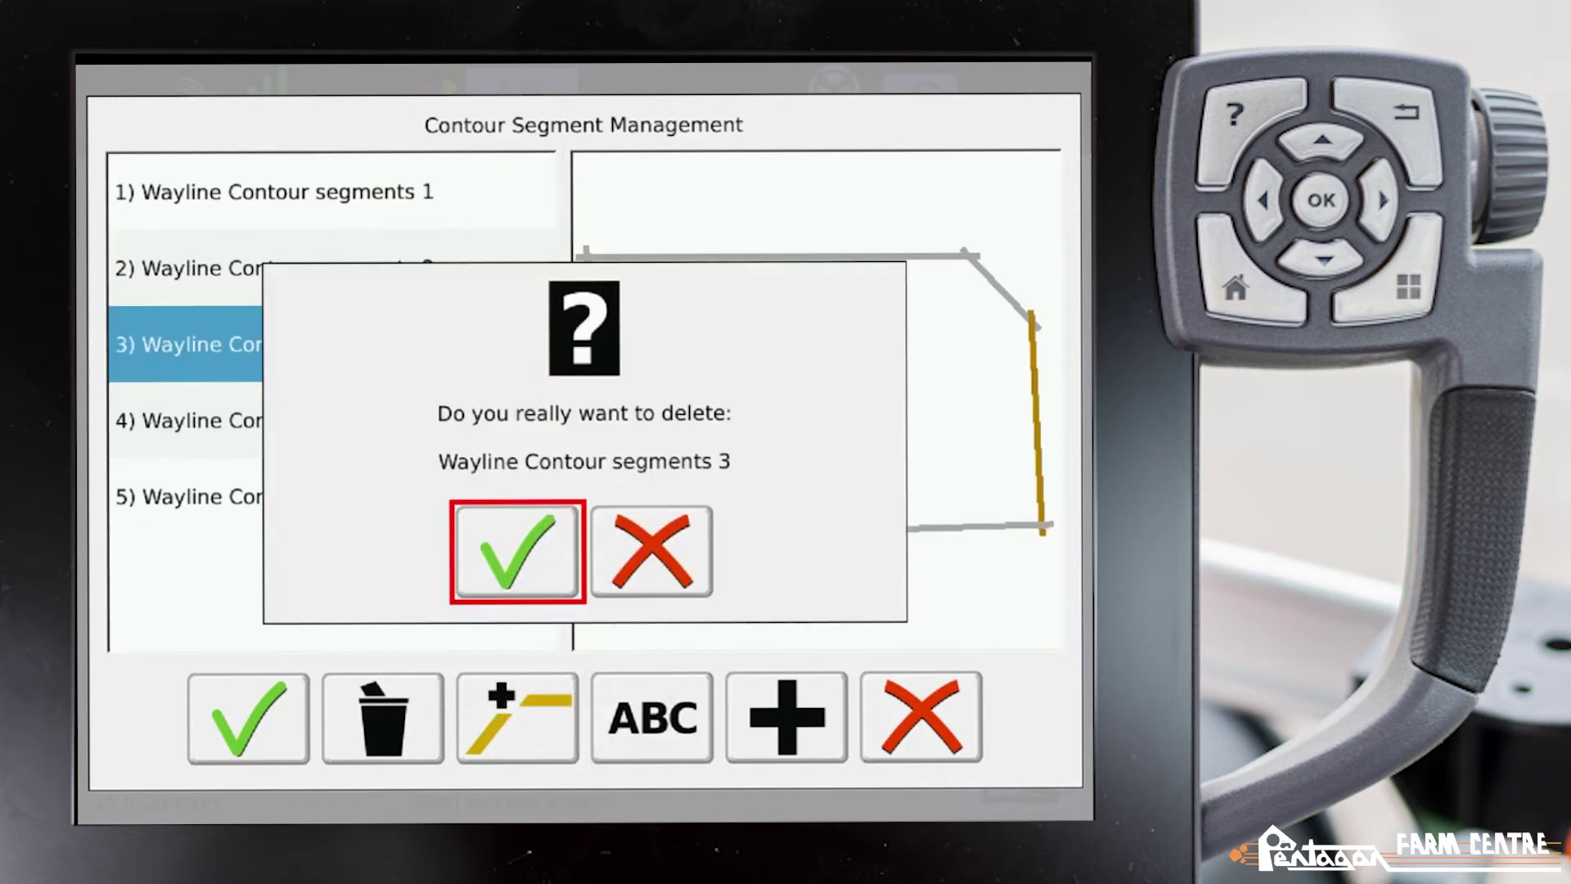
key("Return")
left_click(332, 420)
left_click(331, 267)
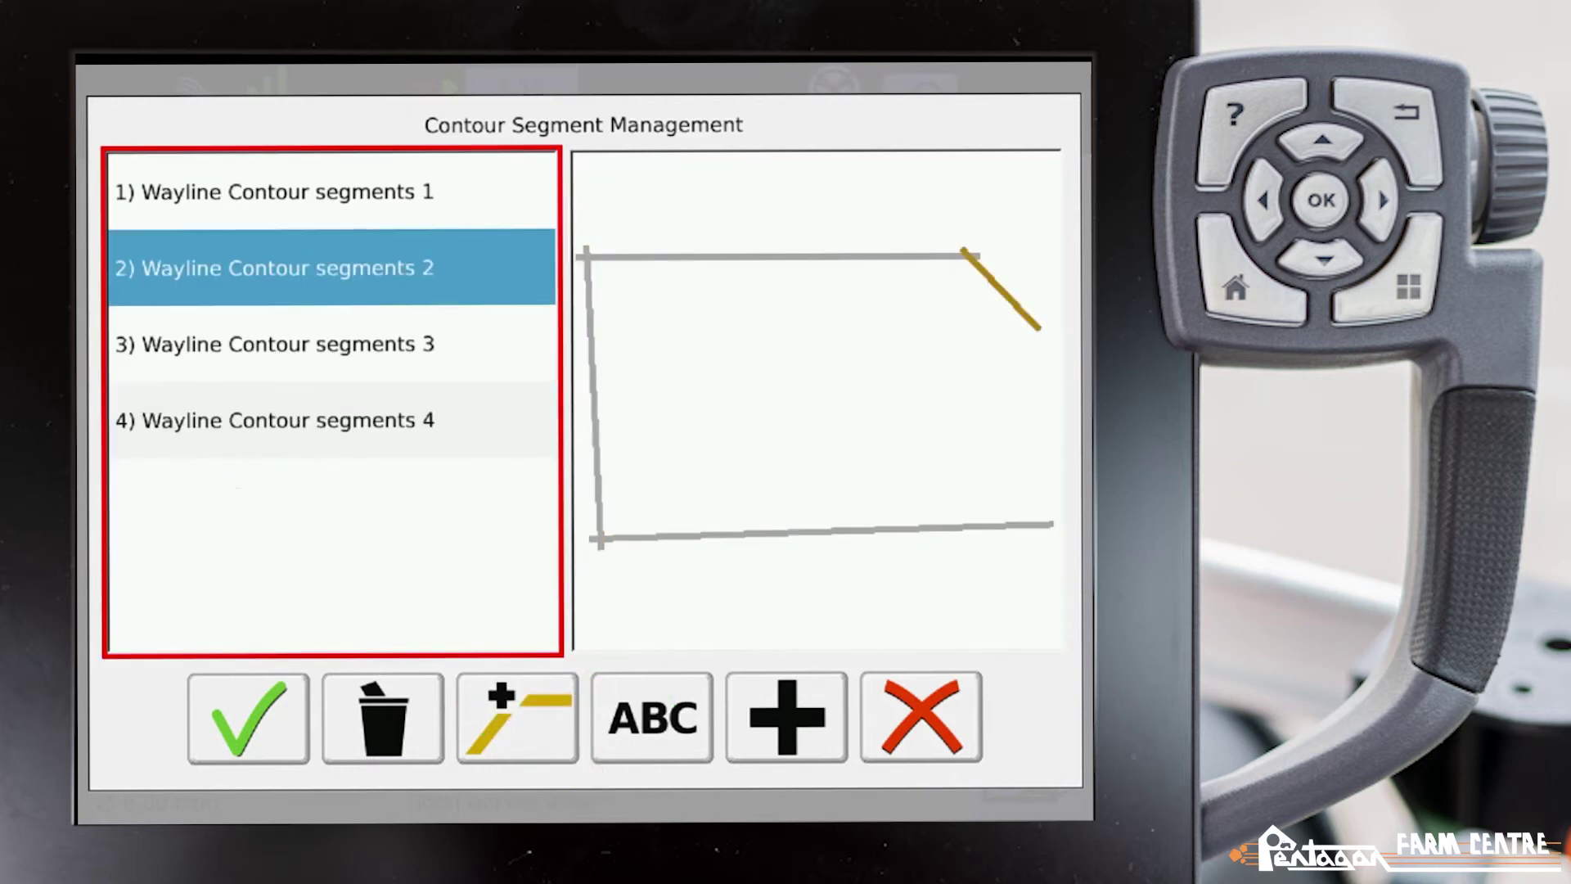
left_click(382, 717)
key("Return")
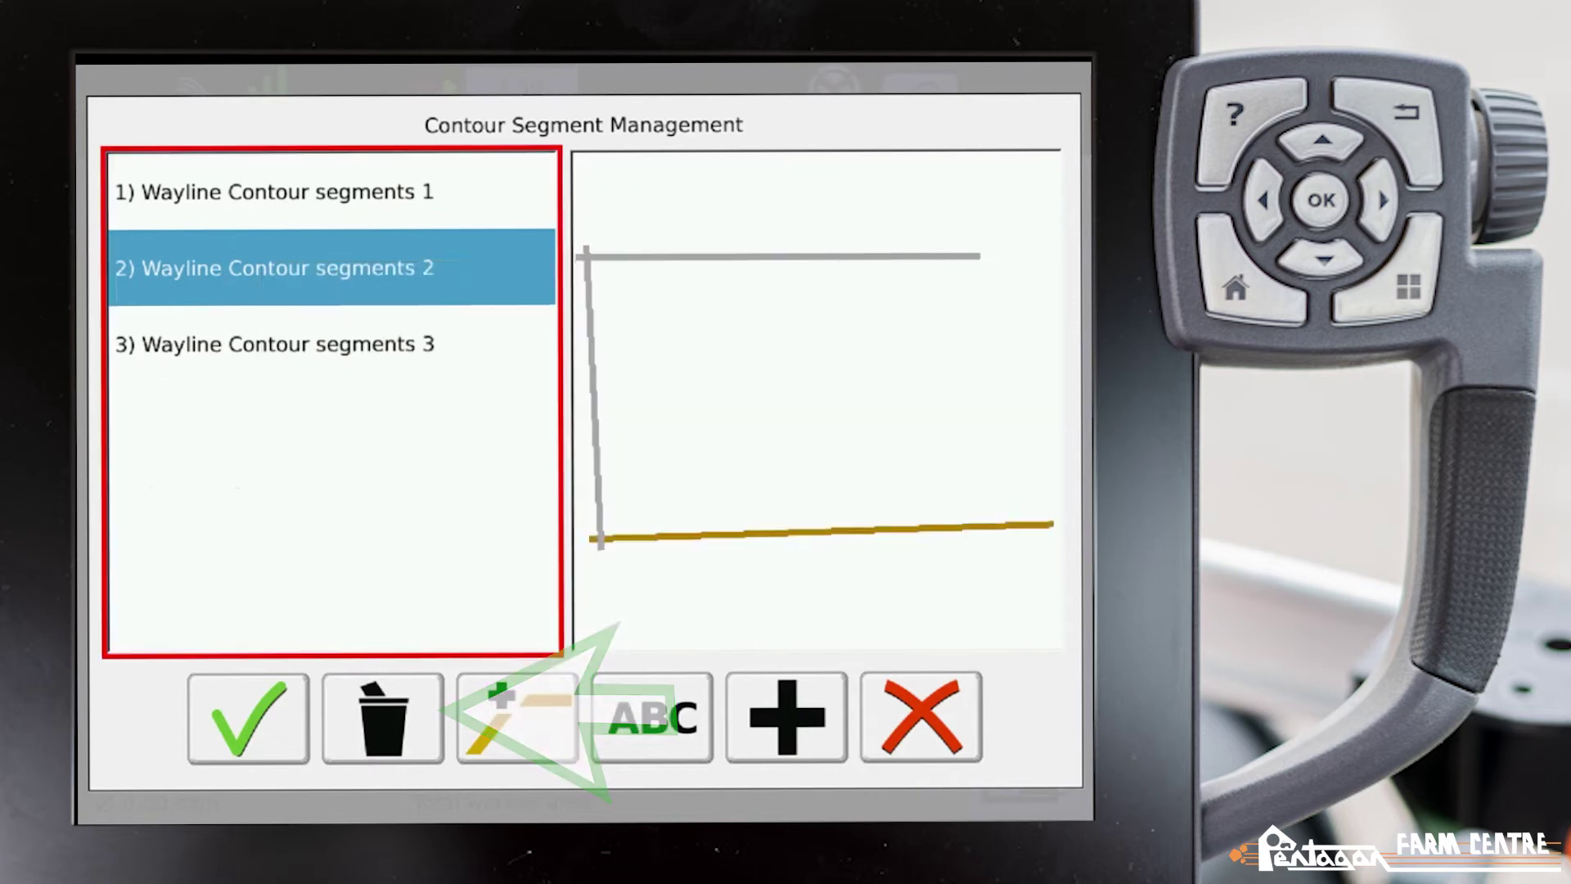
left_click(332, 191)
left_click(383, 718)
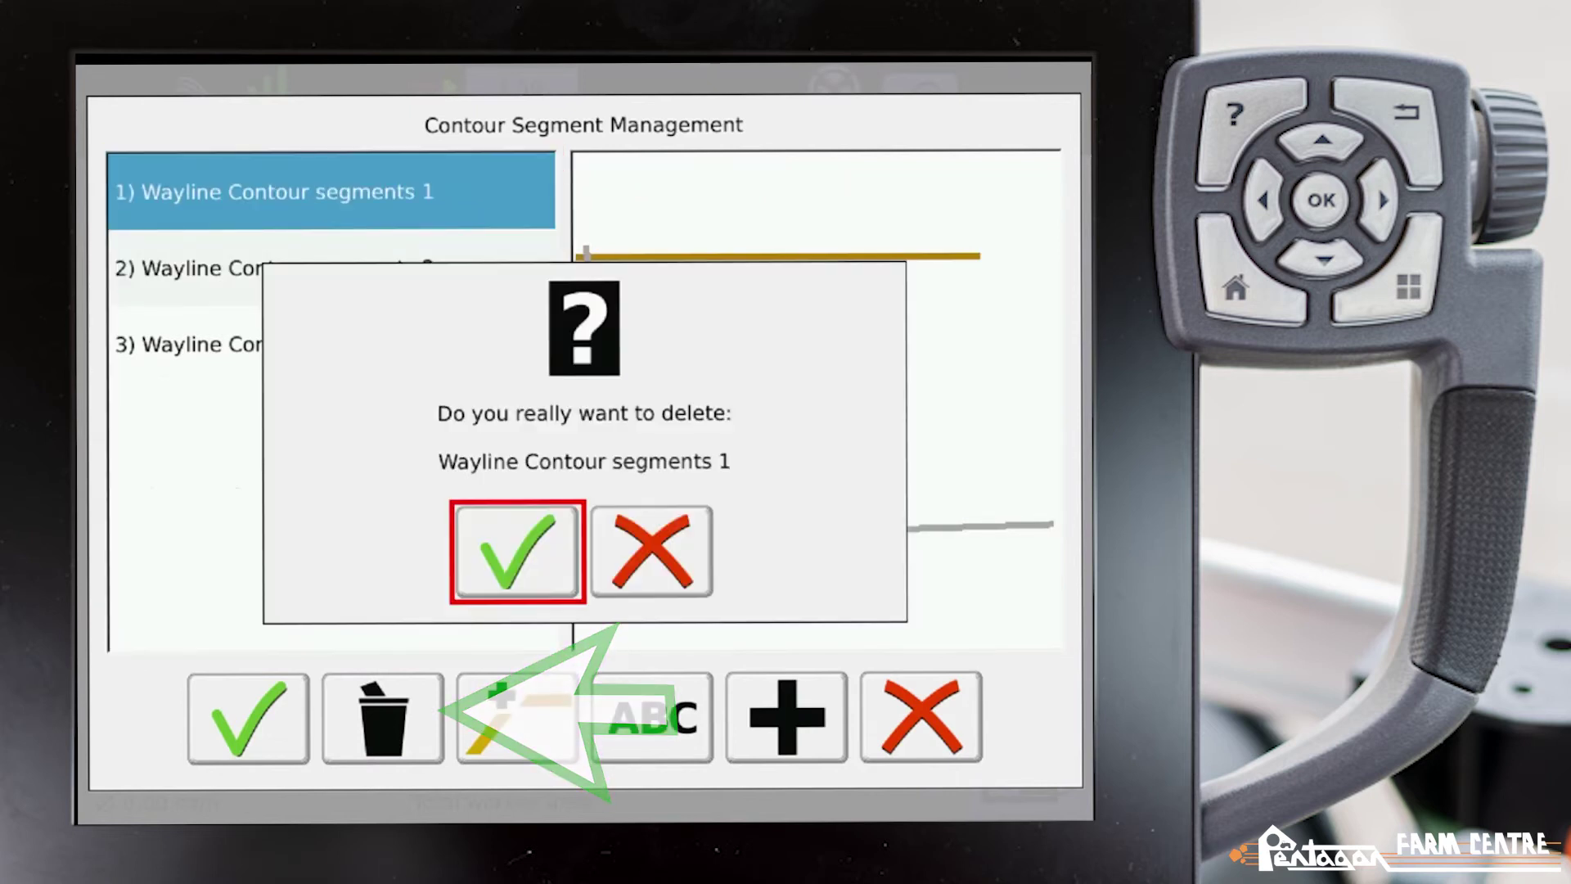
key("Return")
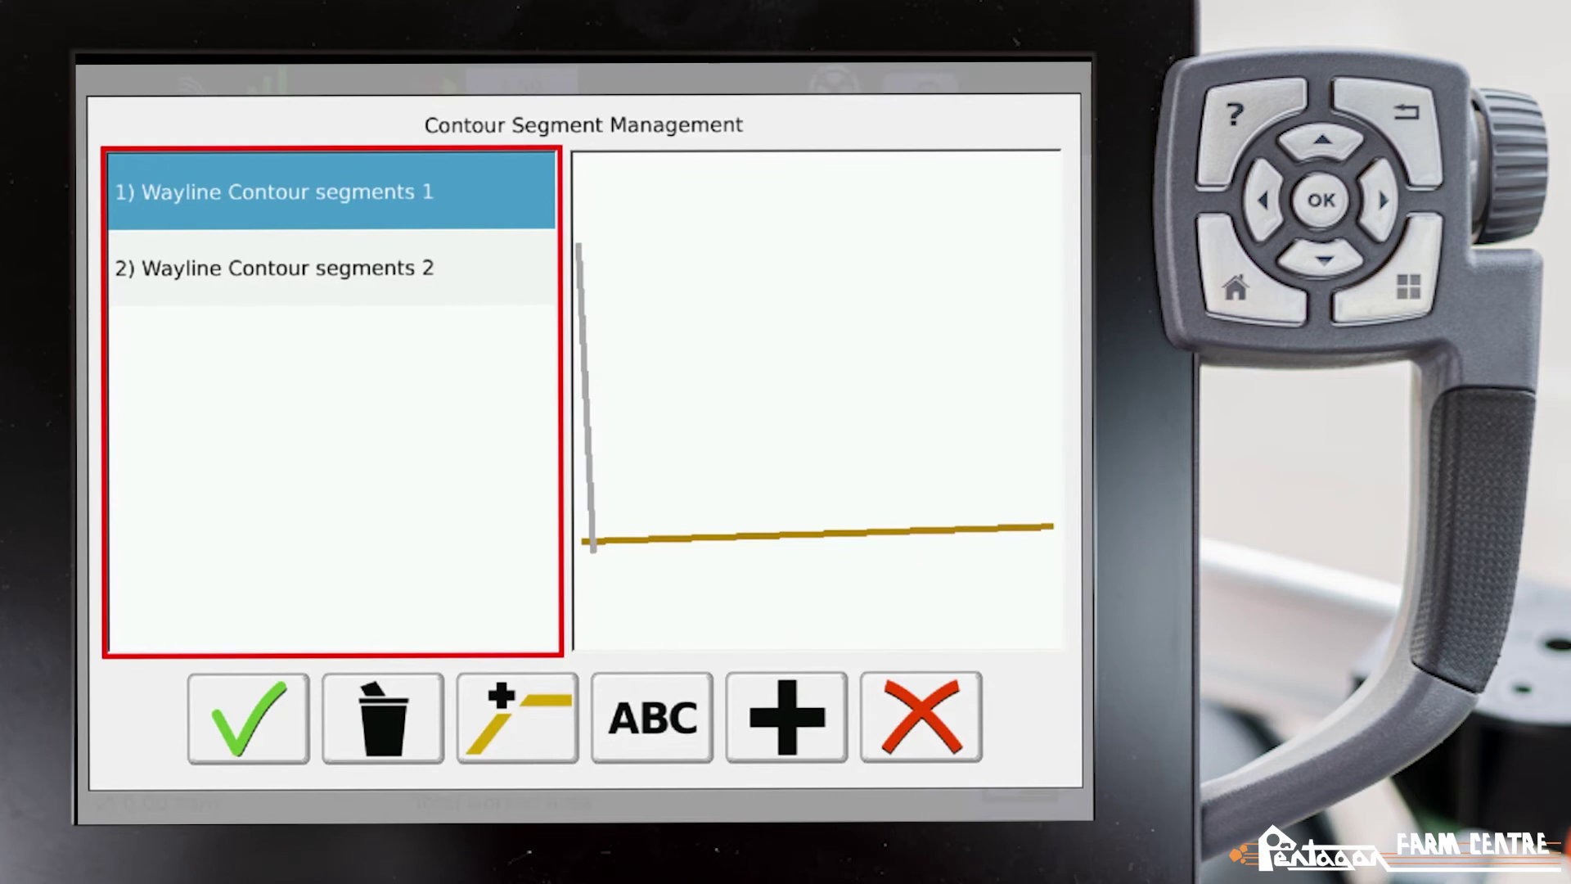
Step: Select Wayline Contour segments 2, accept the segment list and confirm it as the only segment to use in the Contour segments assistant
left_click(332, 268)
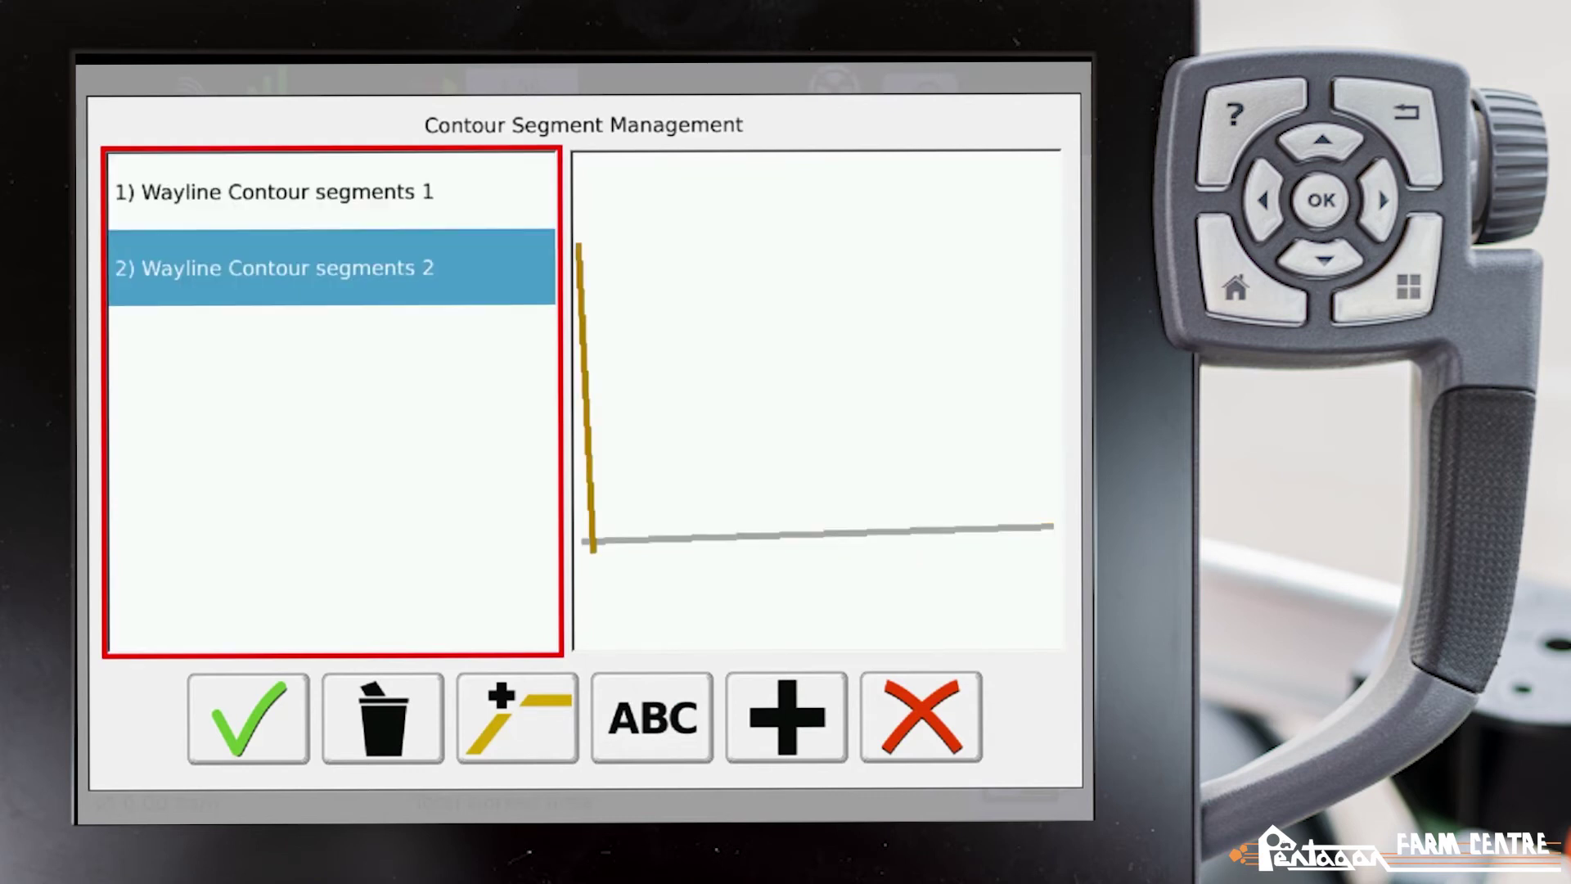
left_click(332, 191)
left_click(332, 267)
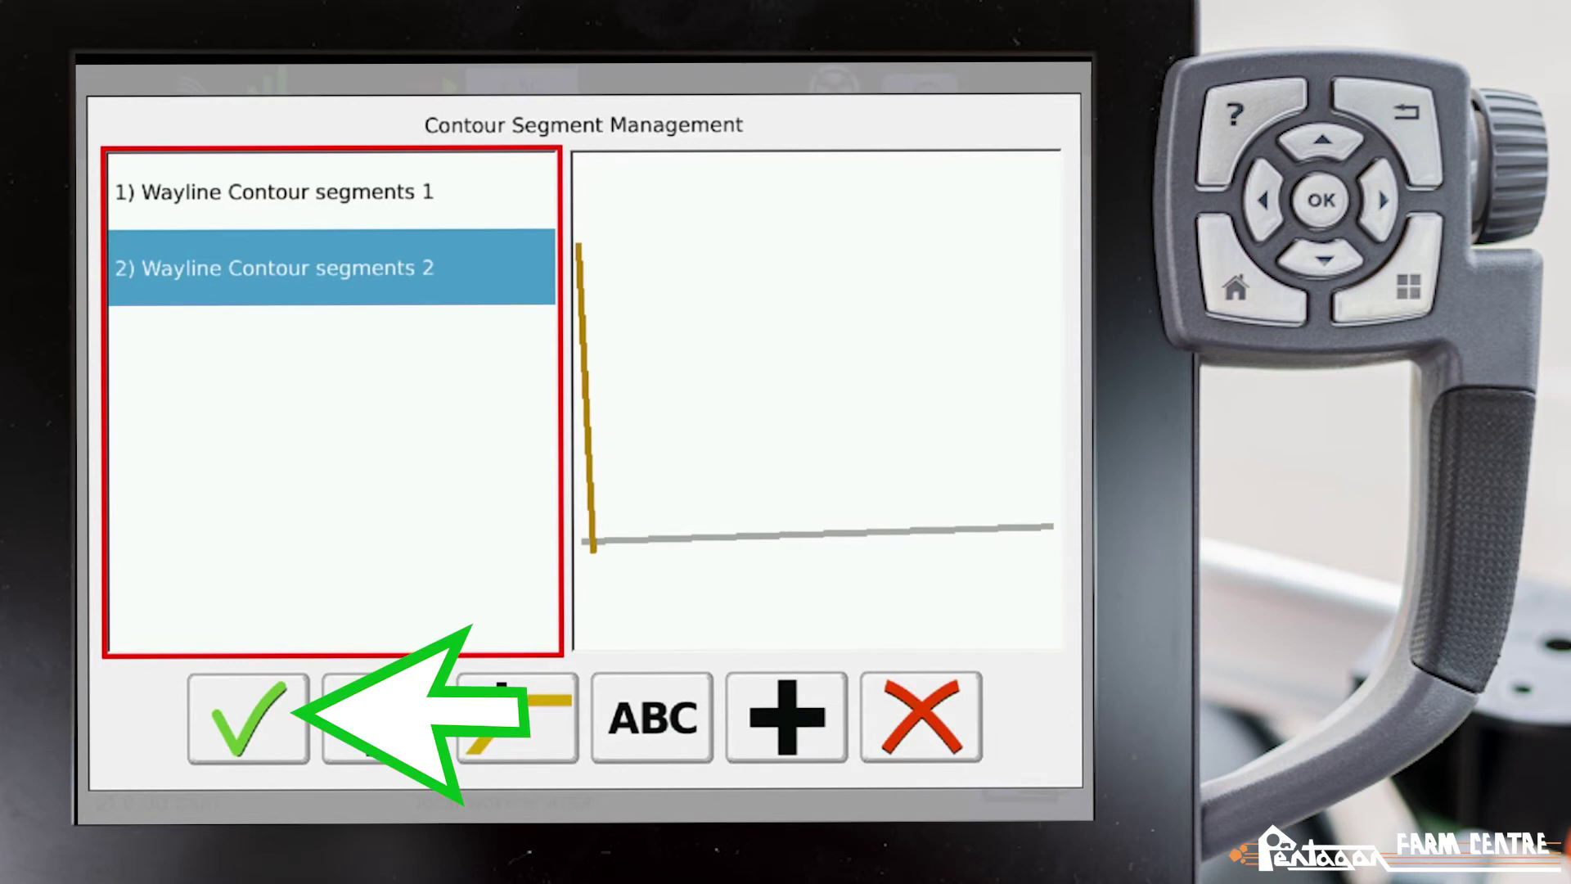
left_click(248, 717)
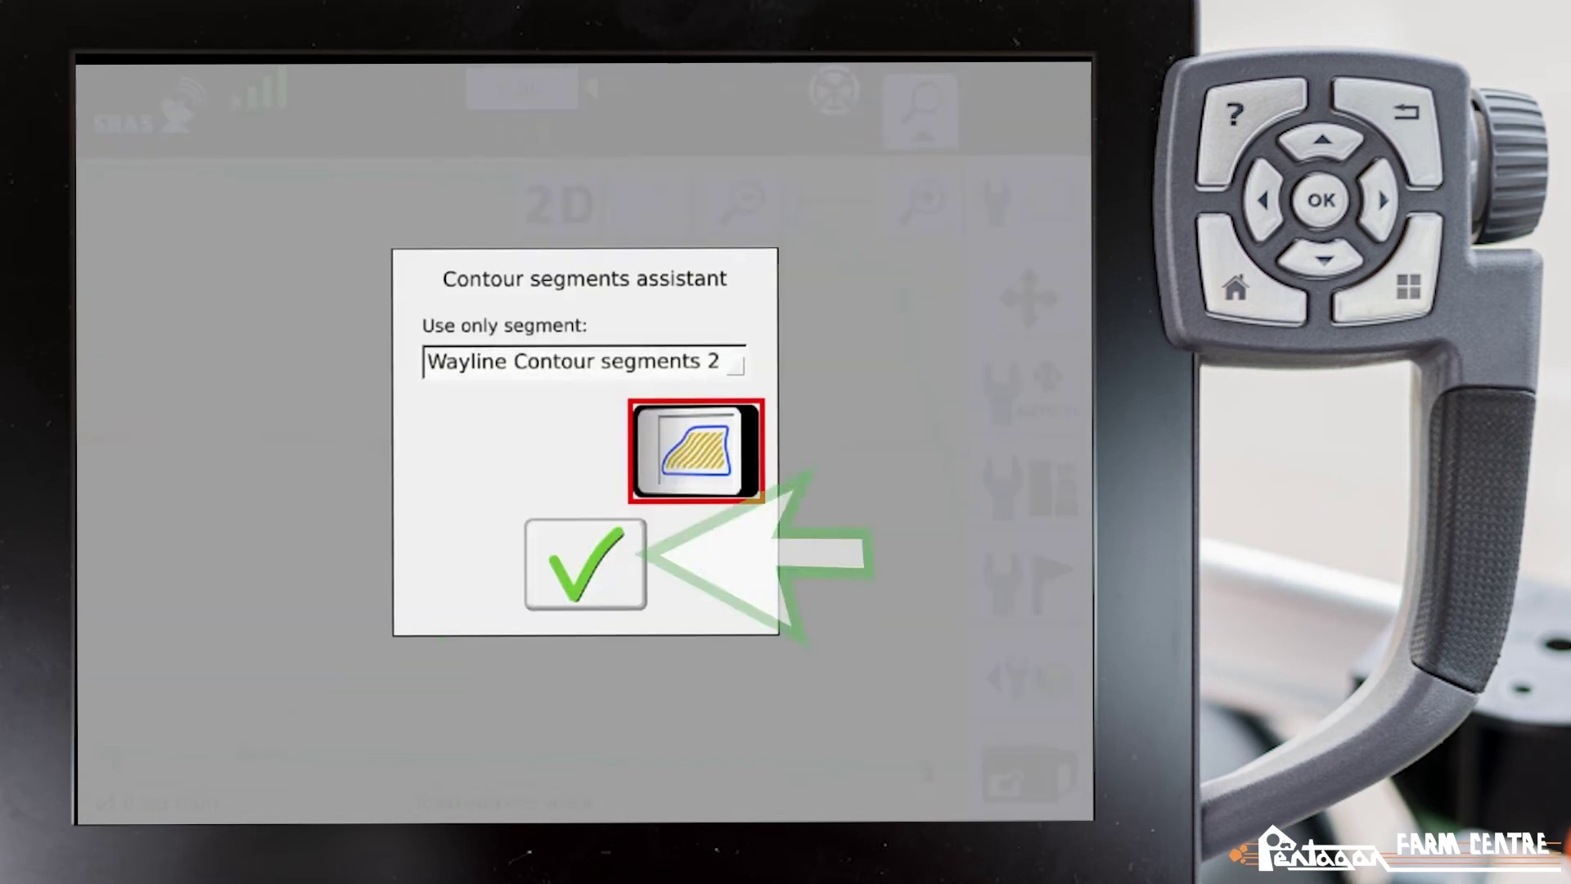
left_click(585, 565)
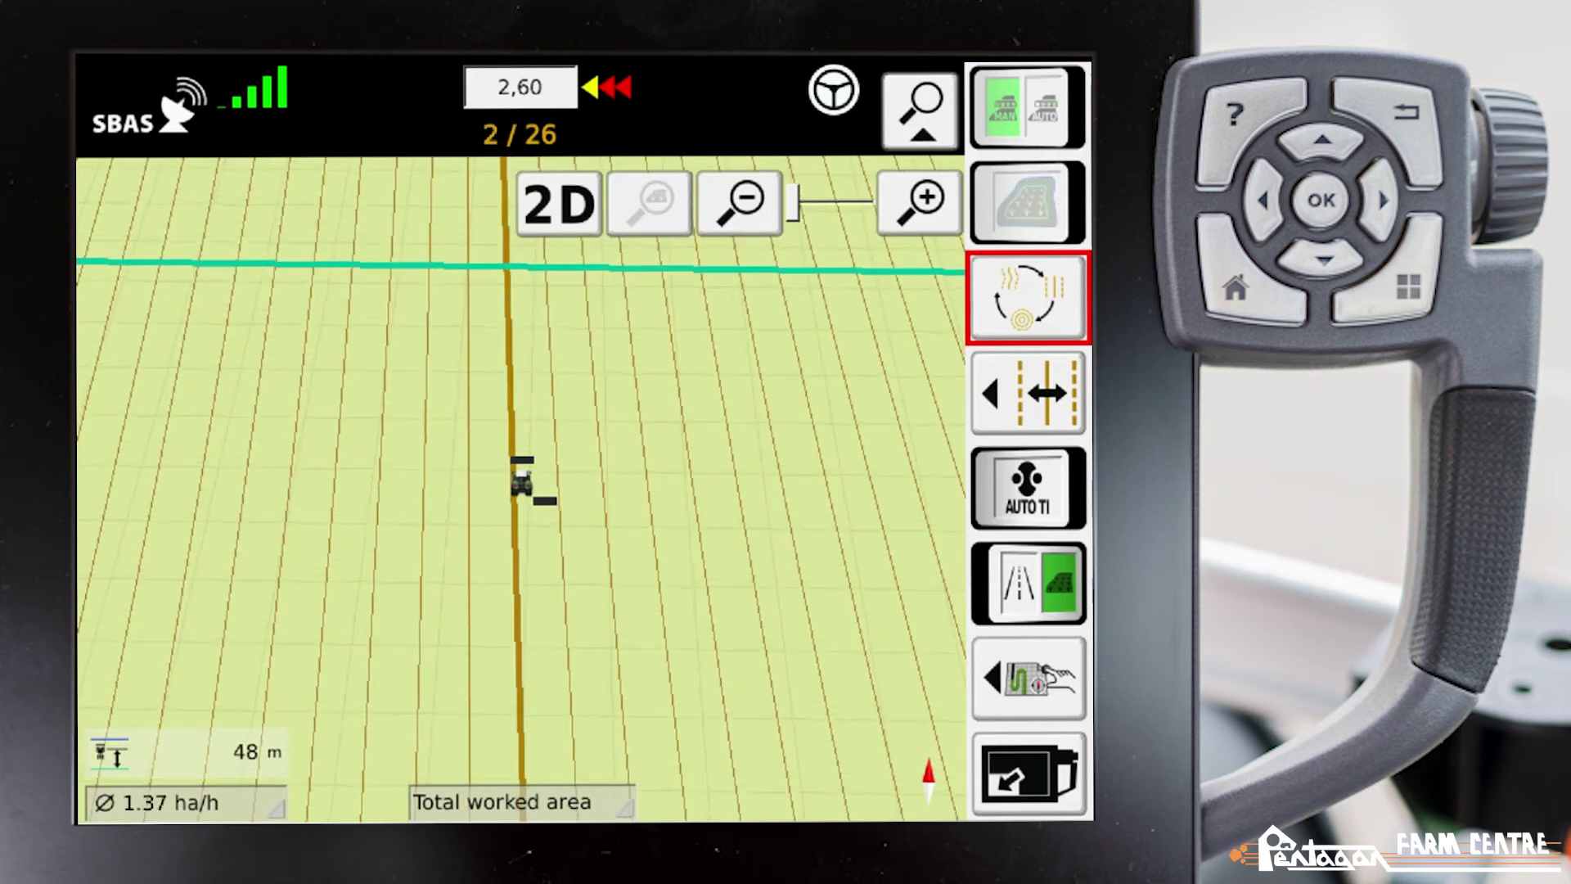
Step: Open the Contour segments assistant from the guidance settings of the field map
key("Down")
key("Down")
key("Down")
key("Down")
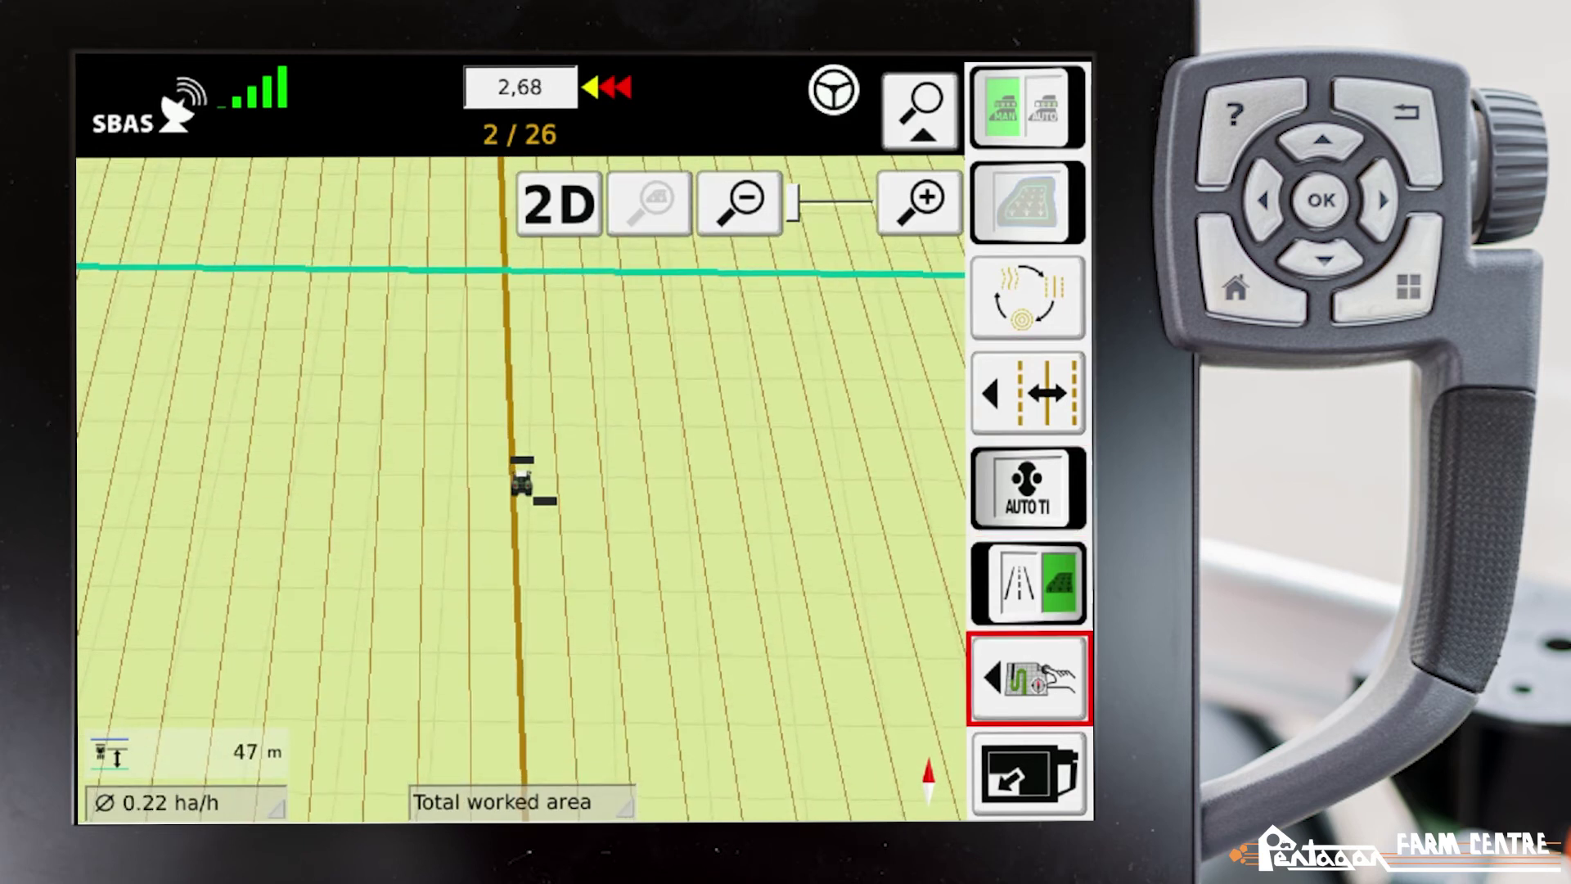
key("Return")
key("Left")
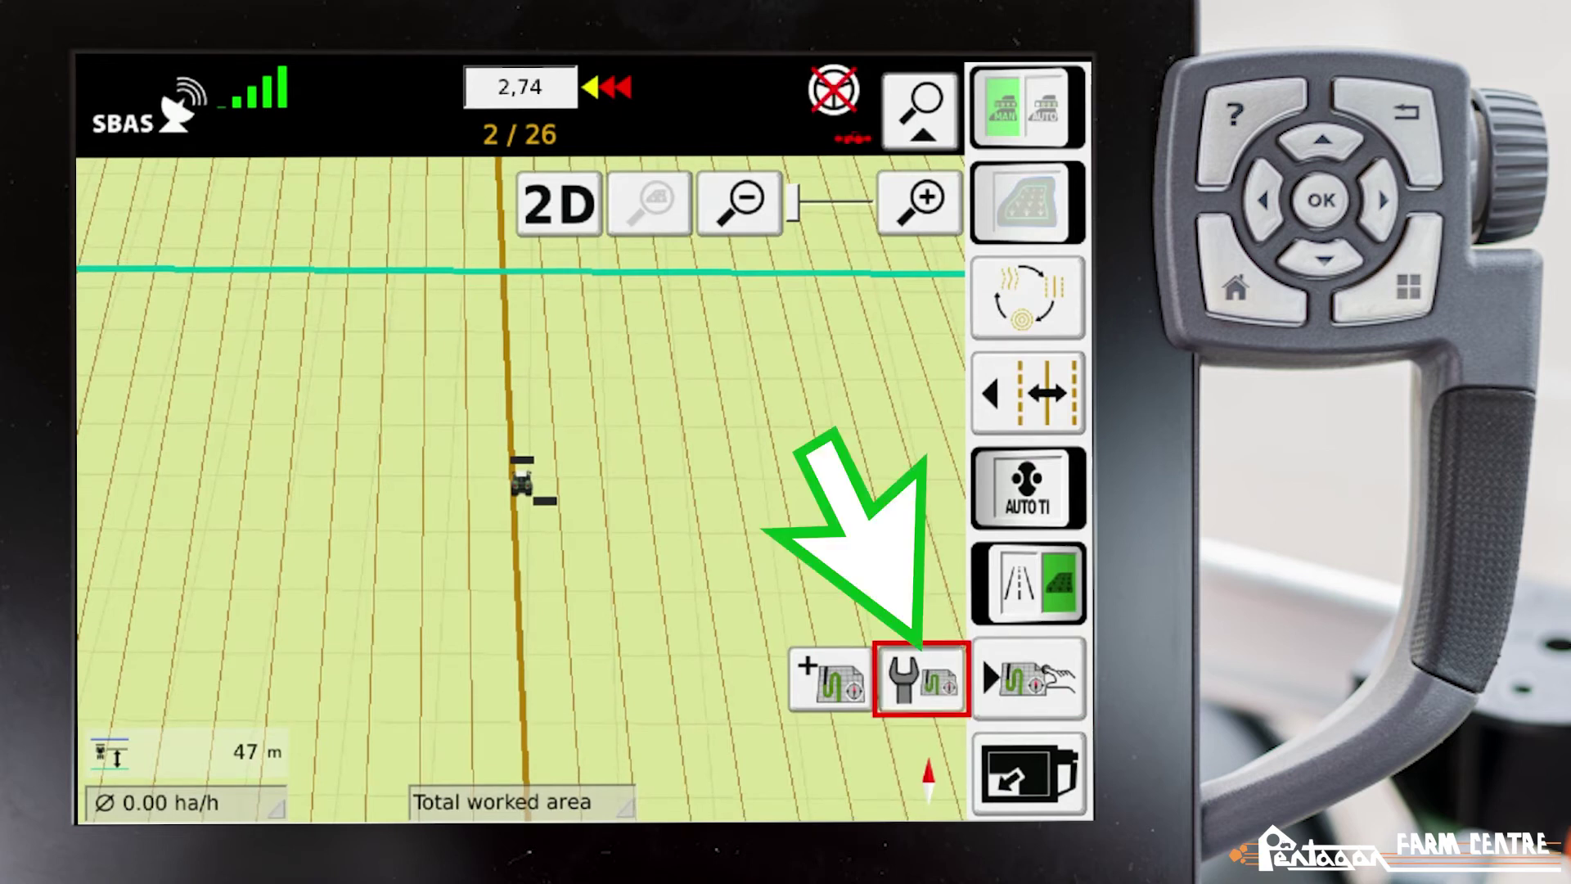
key("Return")
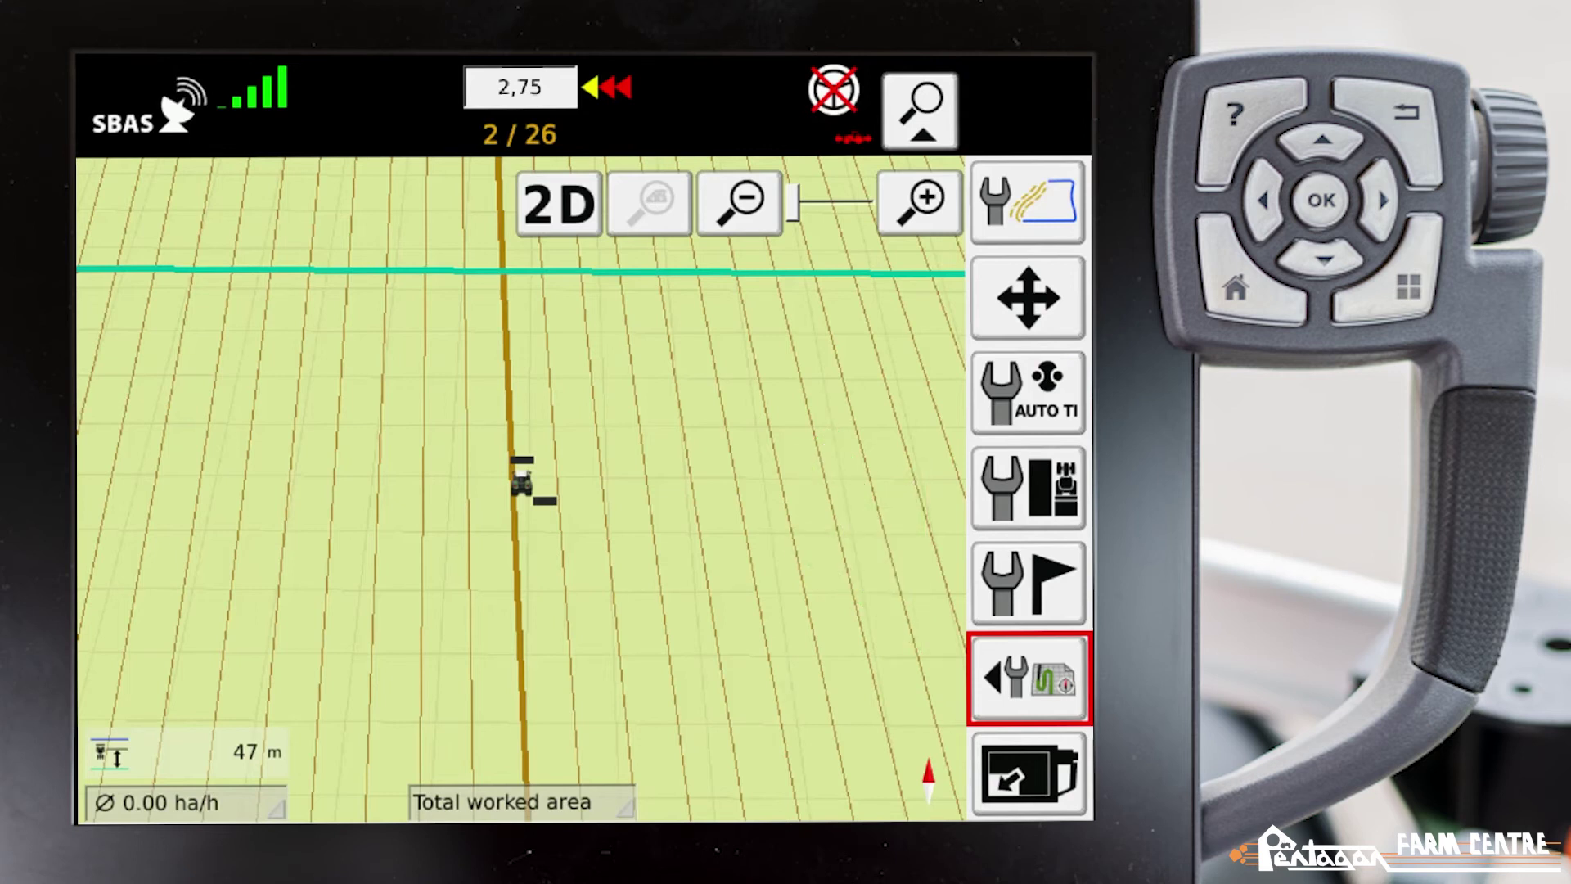
key("Up")
key("Up")
key("Up")
key("Up")
key("Up")
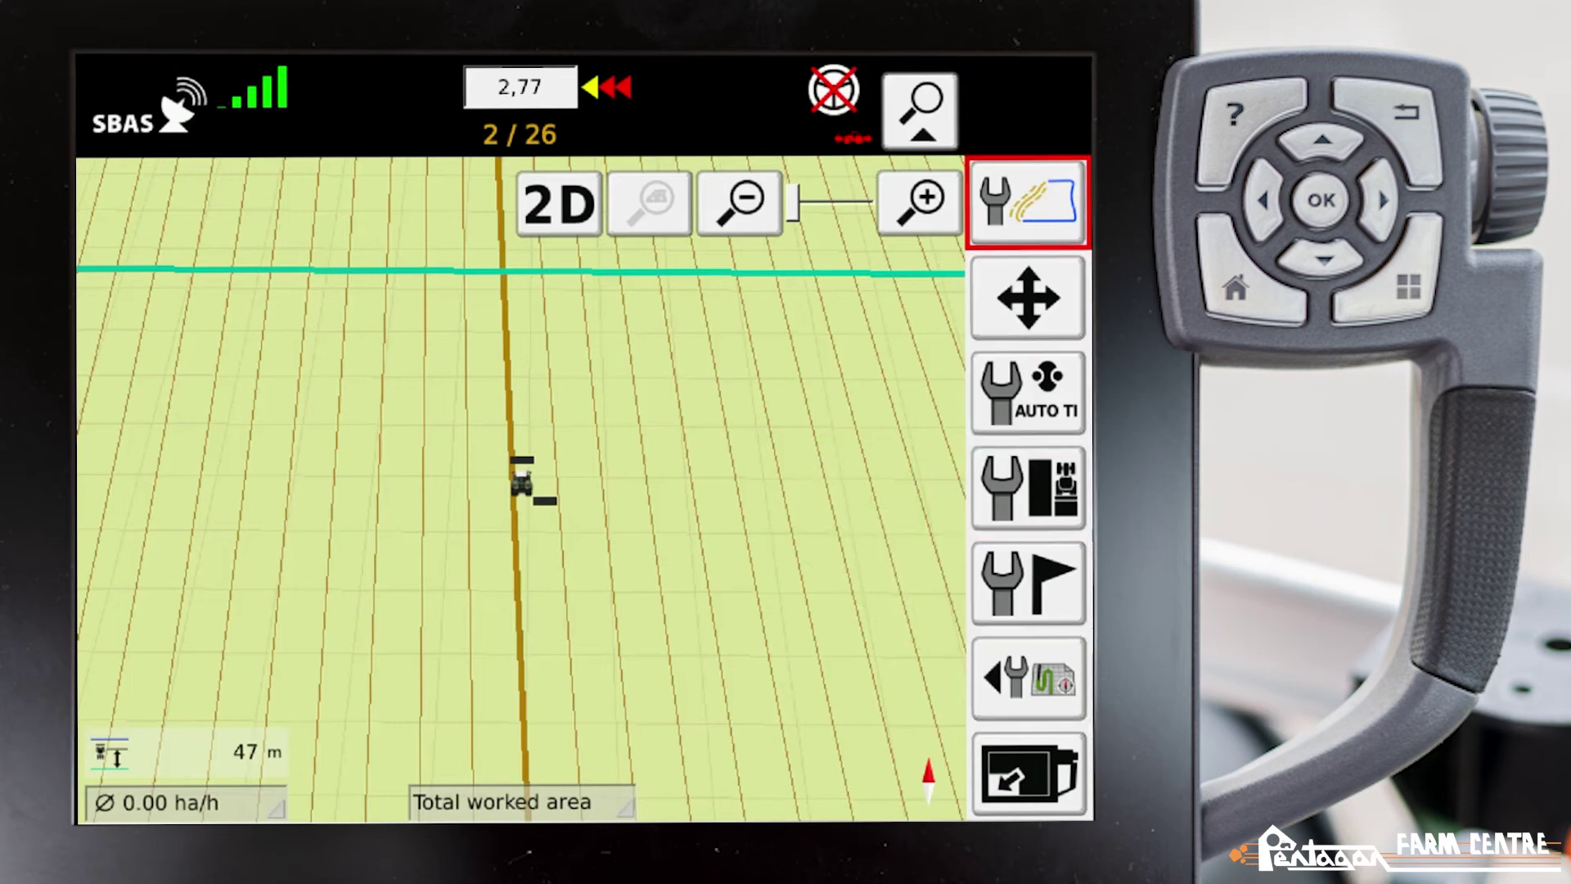
key("Return")
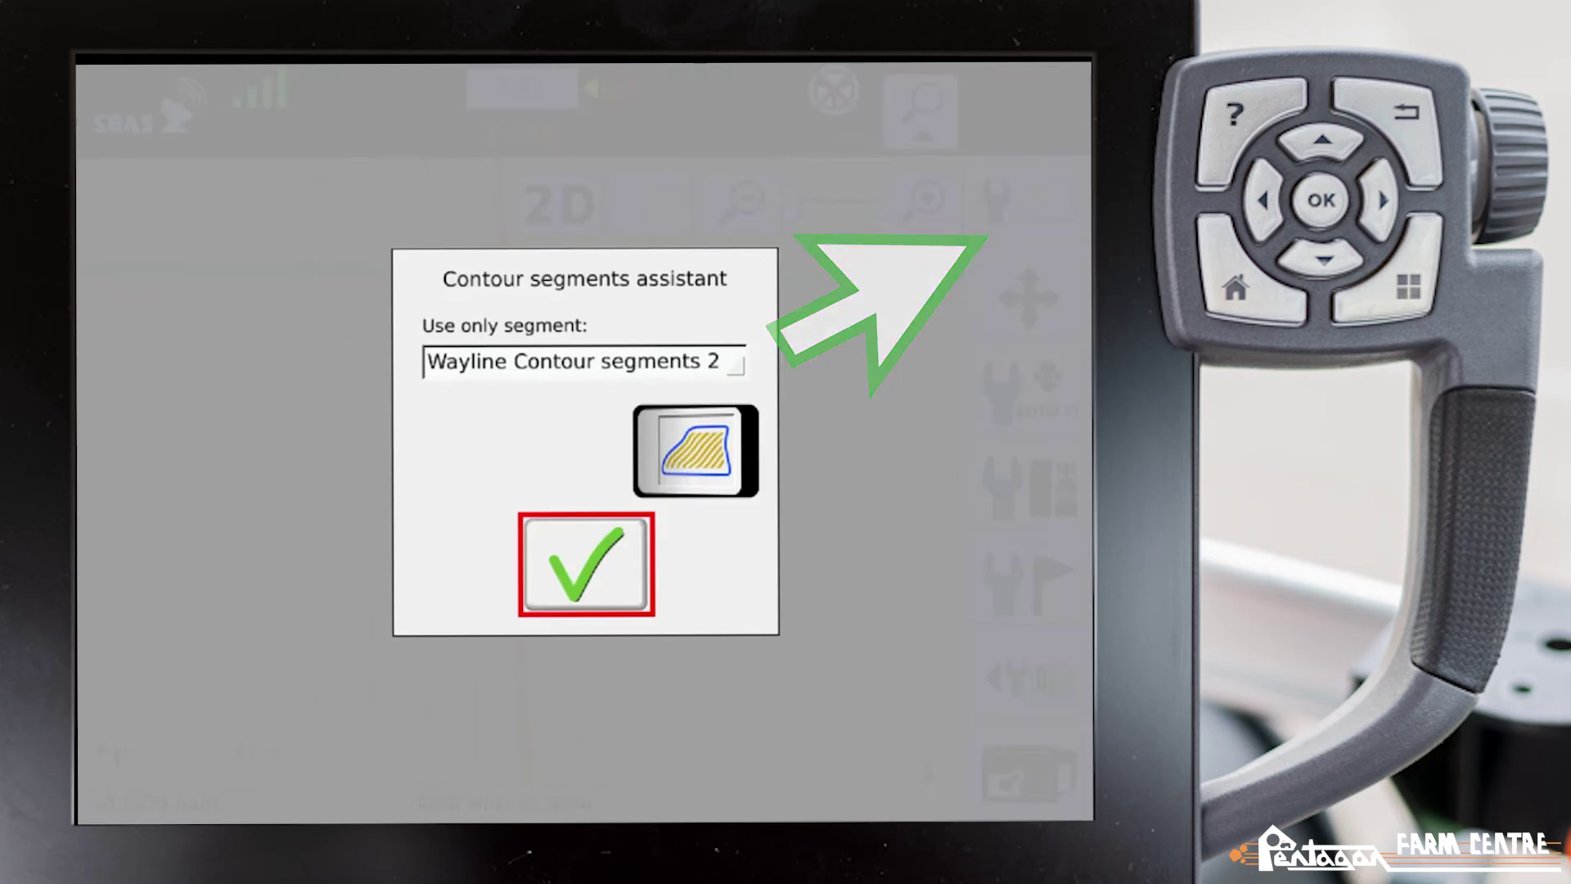
Step: Choose Wayline Contour segments 1 in Contour Segment Management as the only segment to use
key("Up")
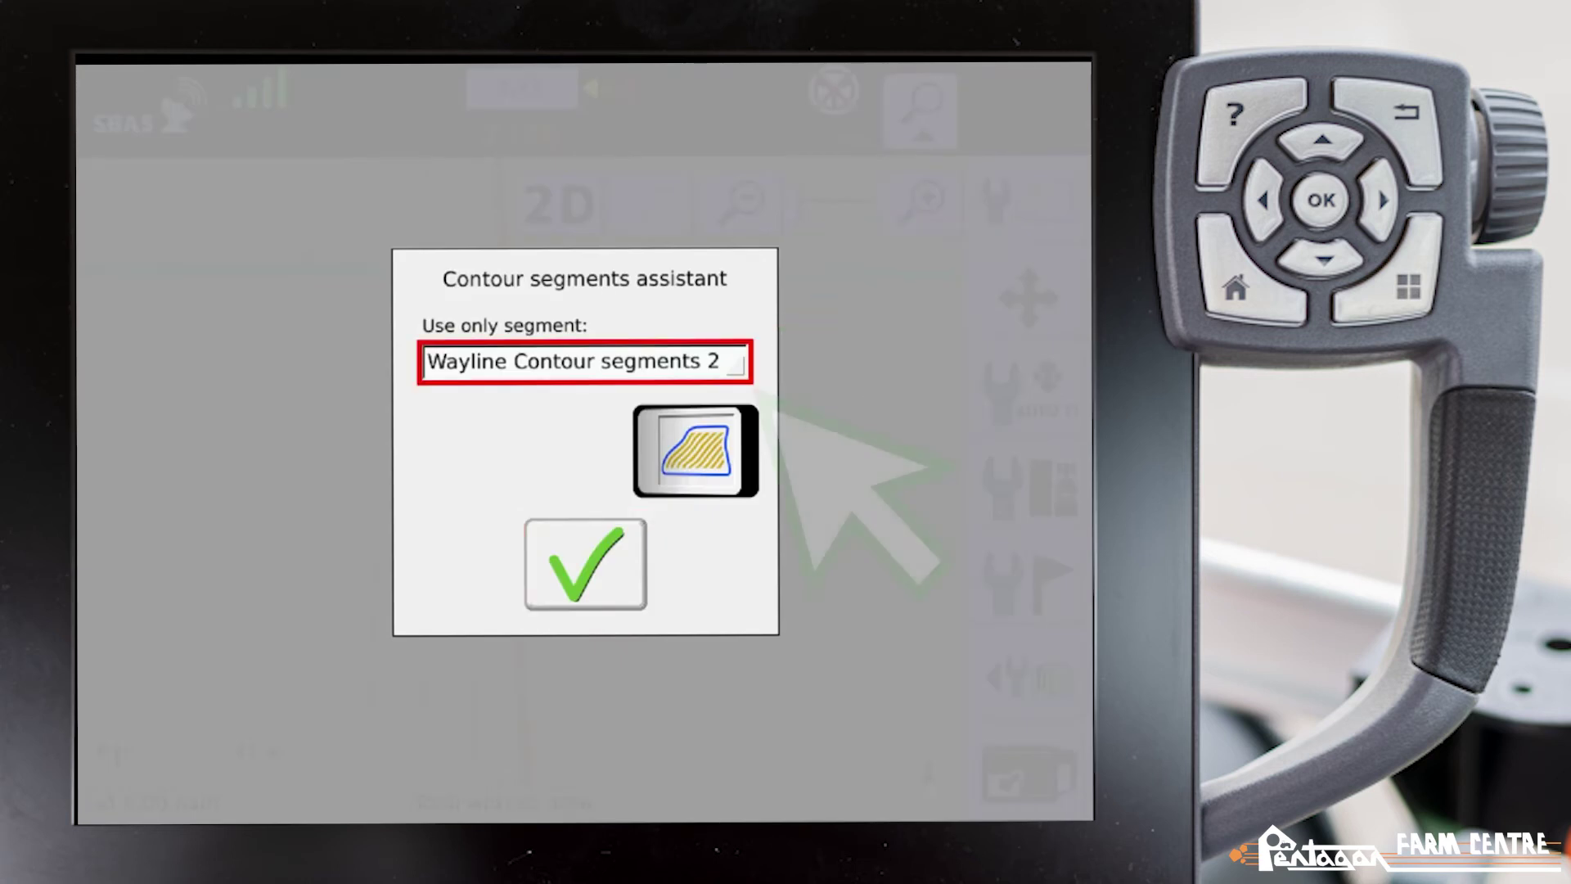
key("Return")
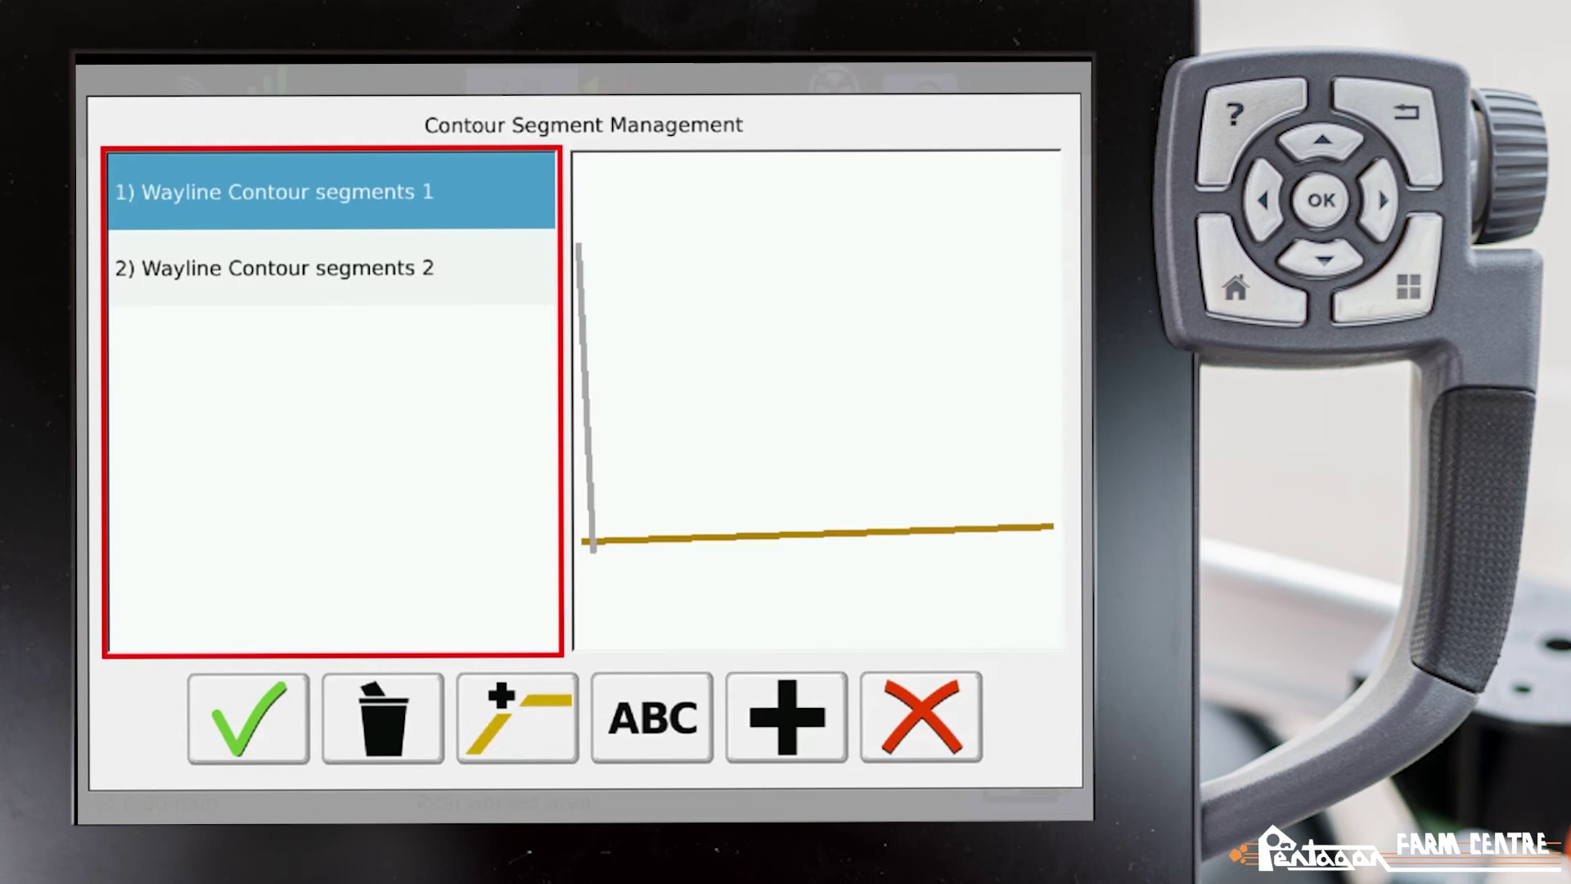
key("Down")
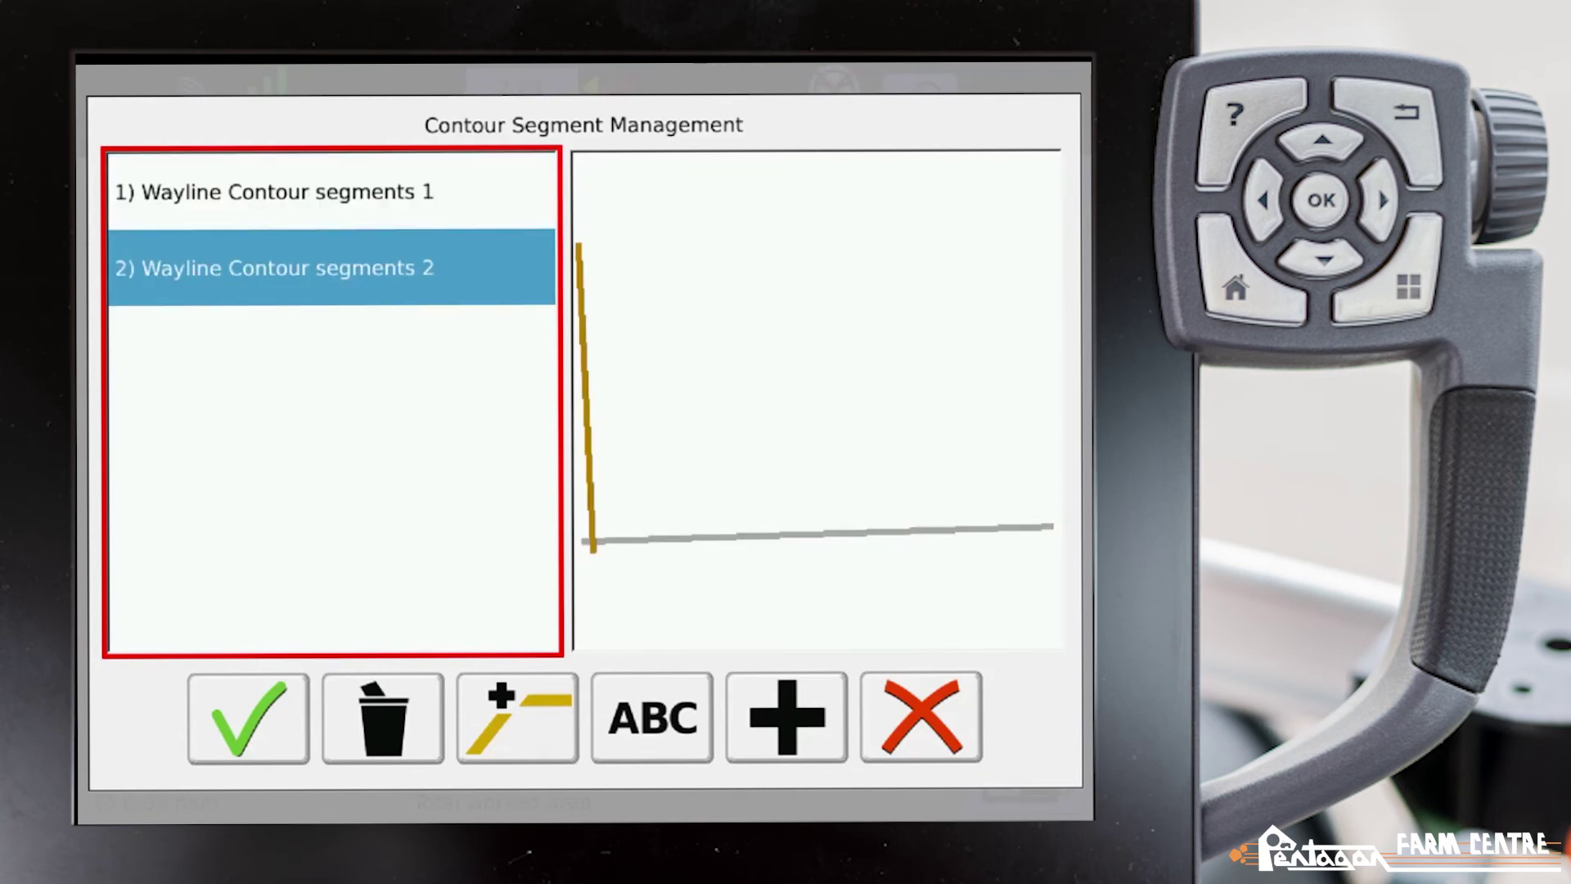
key("Up")
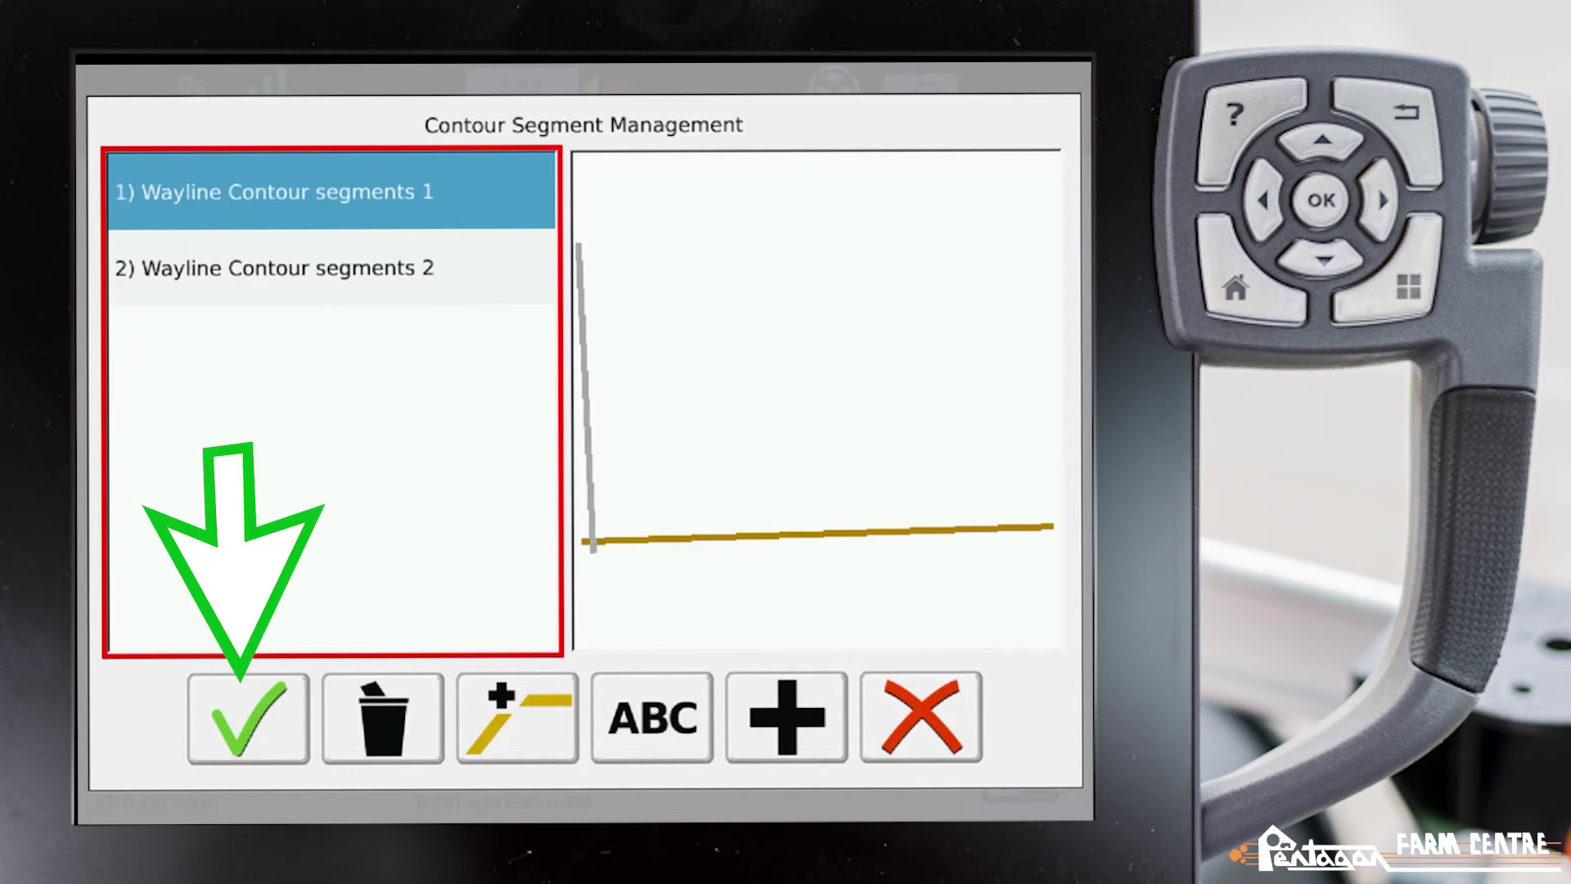
key("Return")
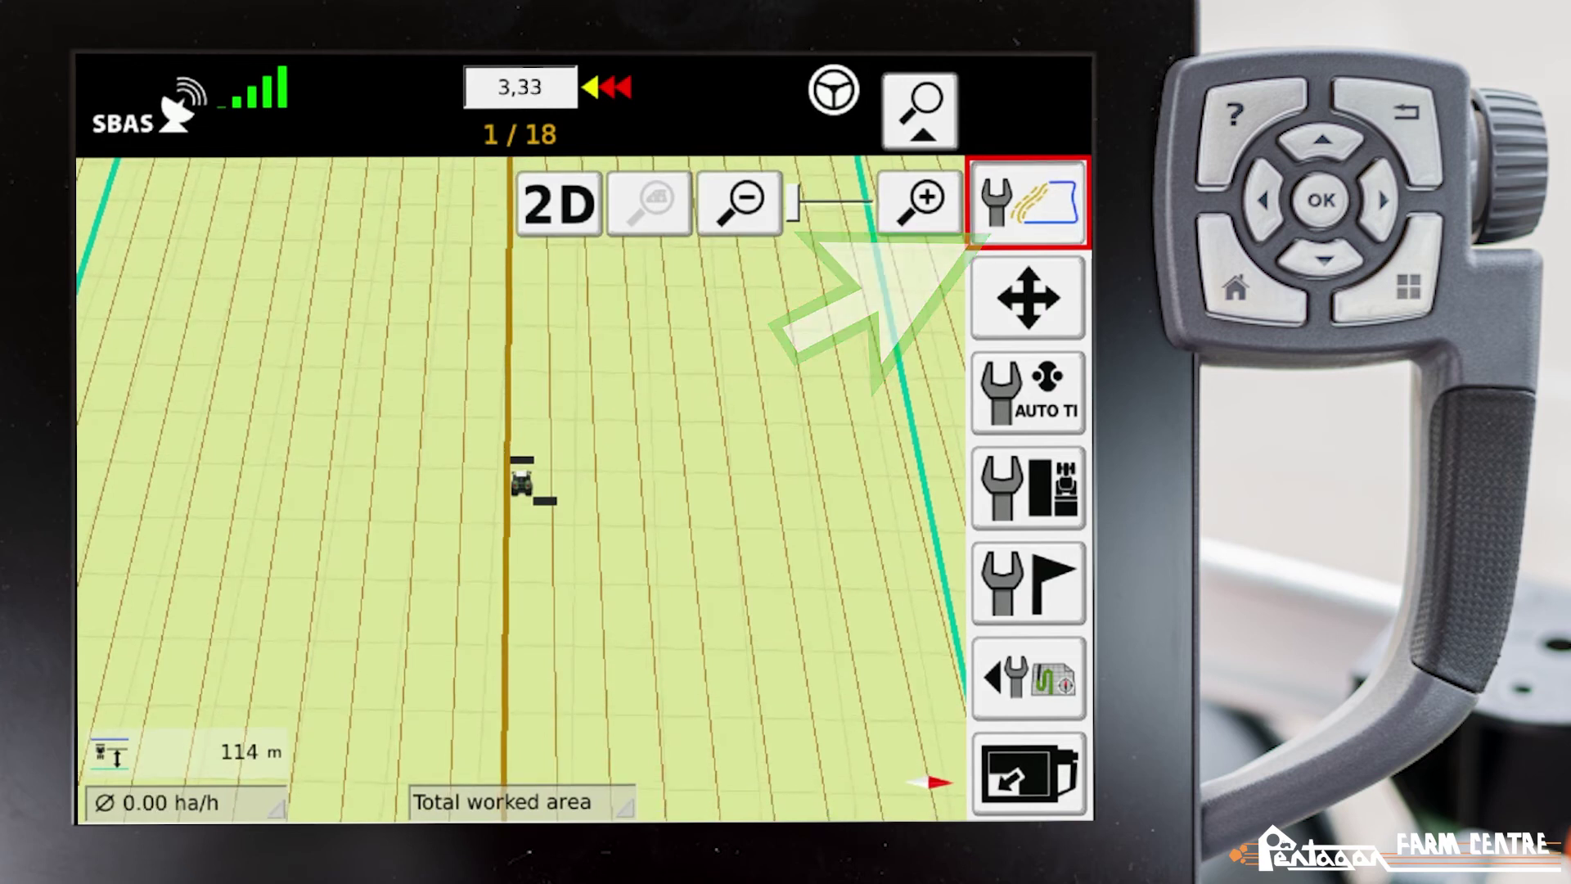
Step: Switch the field toggle in the Contour segments assistant to the yellow-hatched field setting for Wayline Contour segments 1 and confirm
left_click(986, 236)
key("Up")
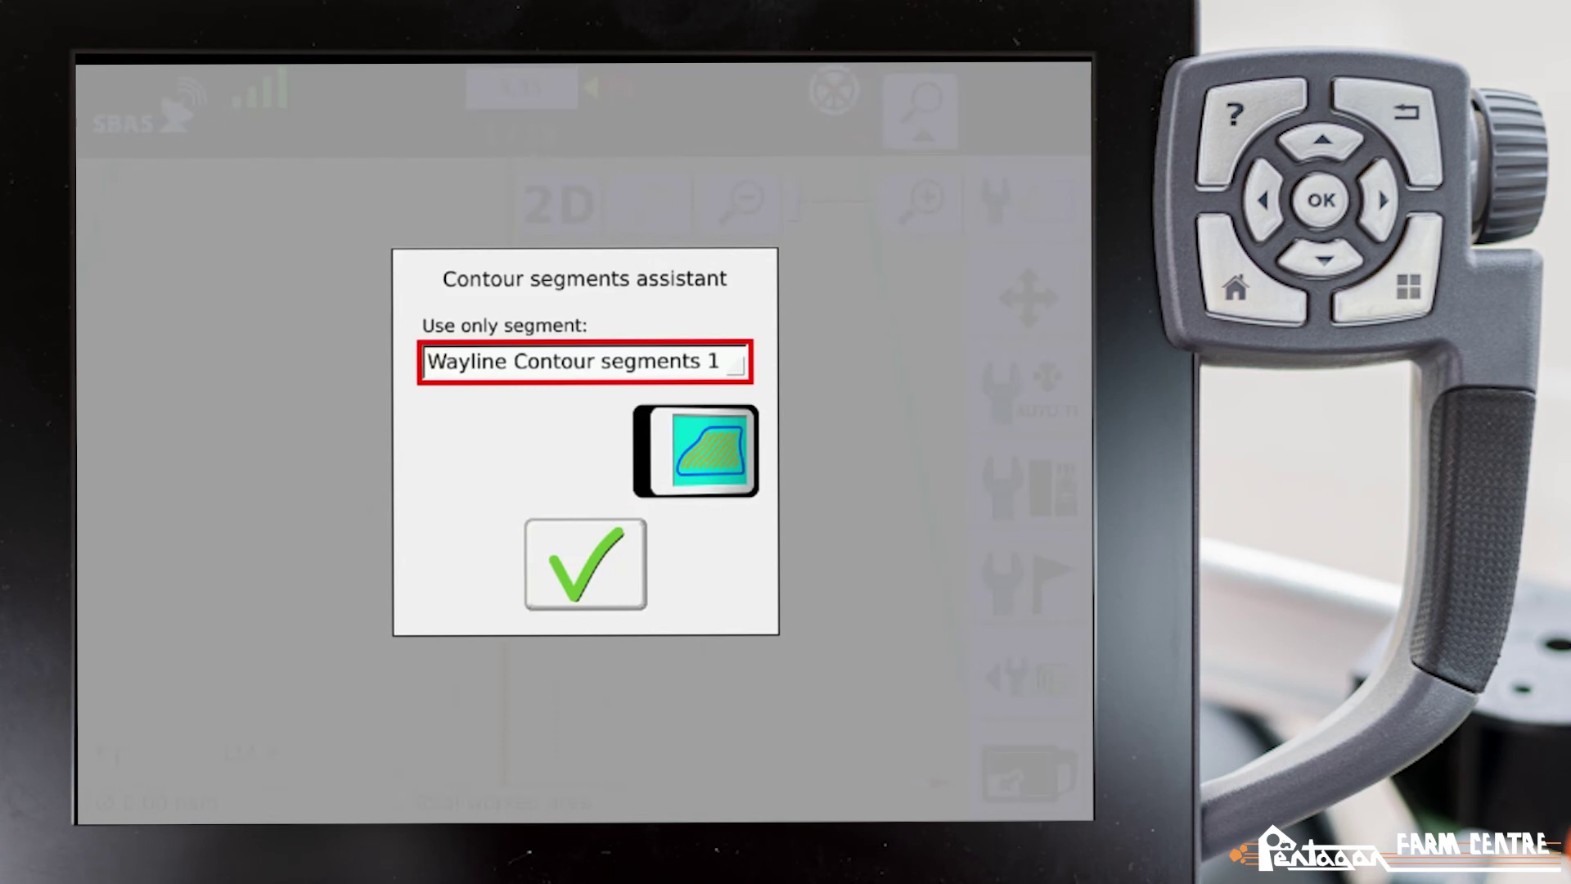
key("Return")
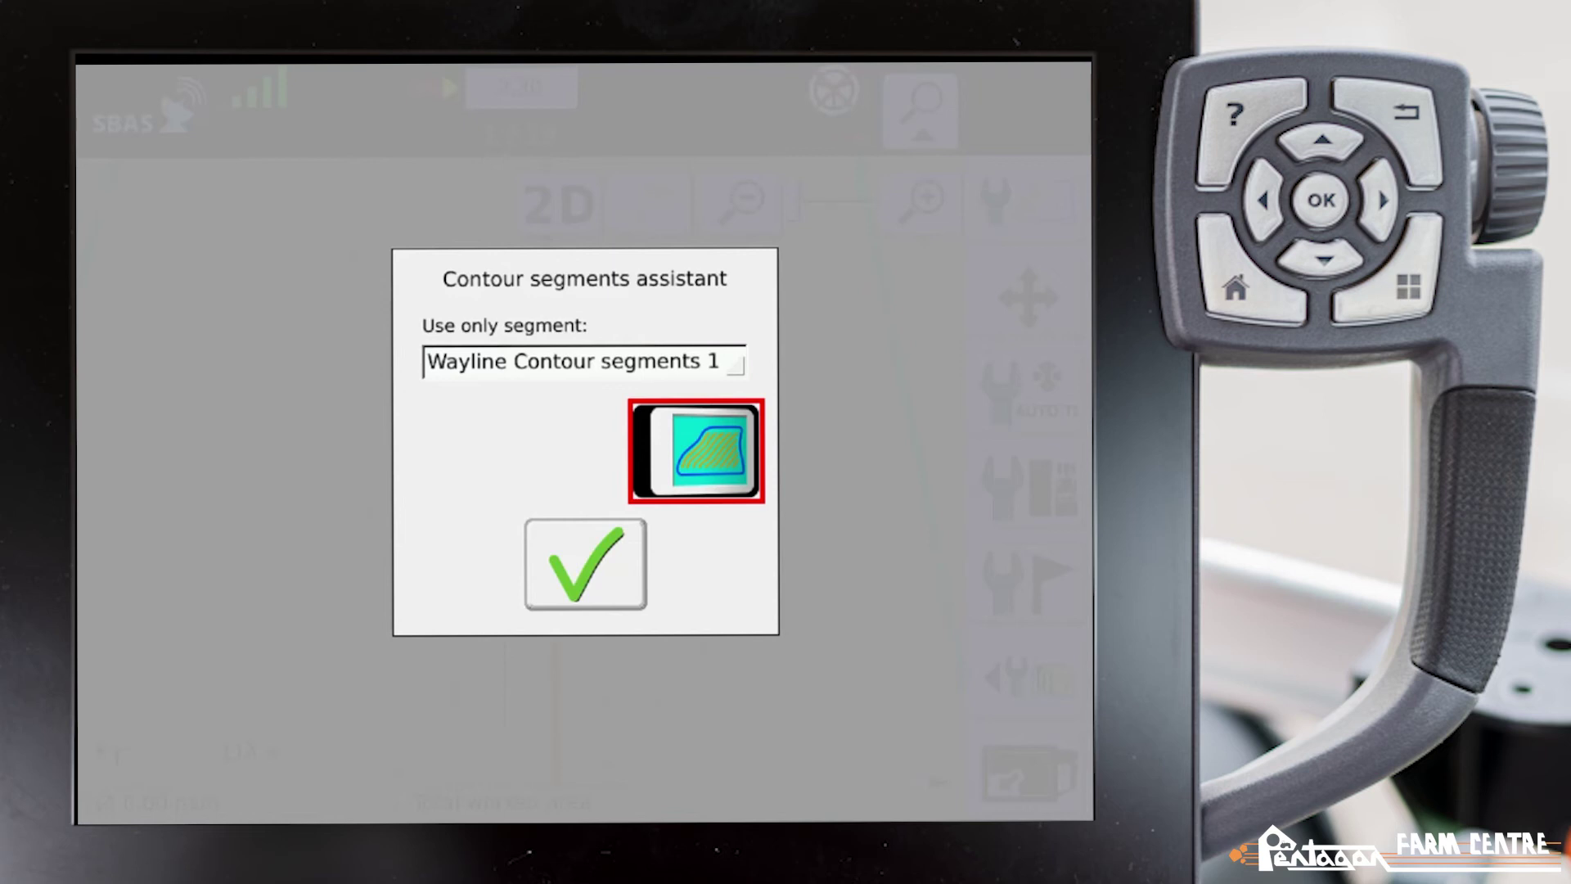
key("Return")
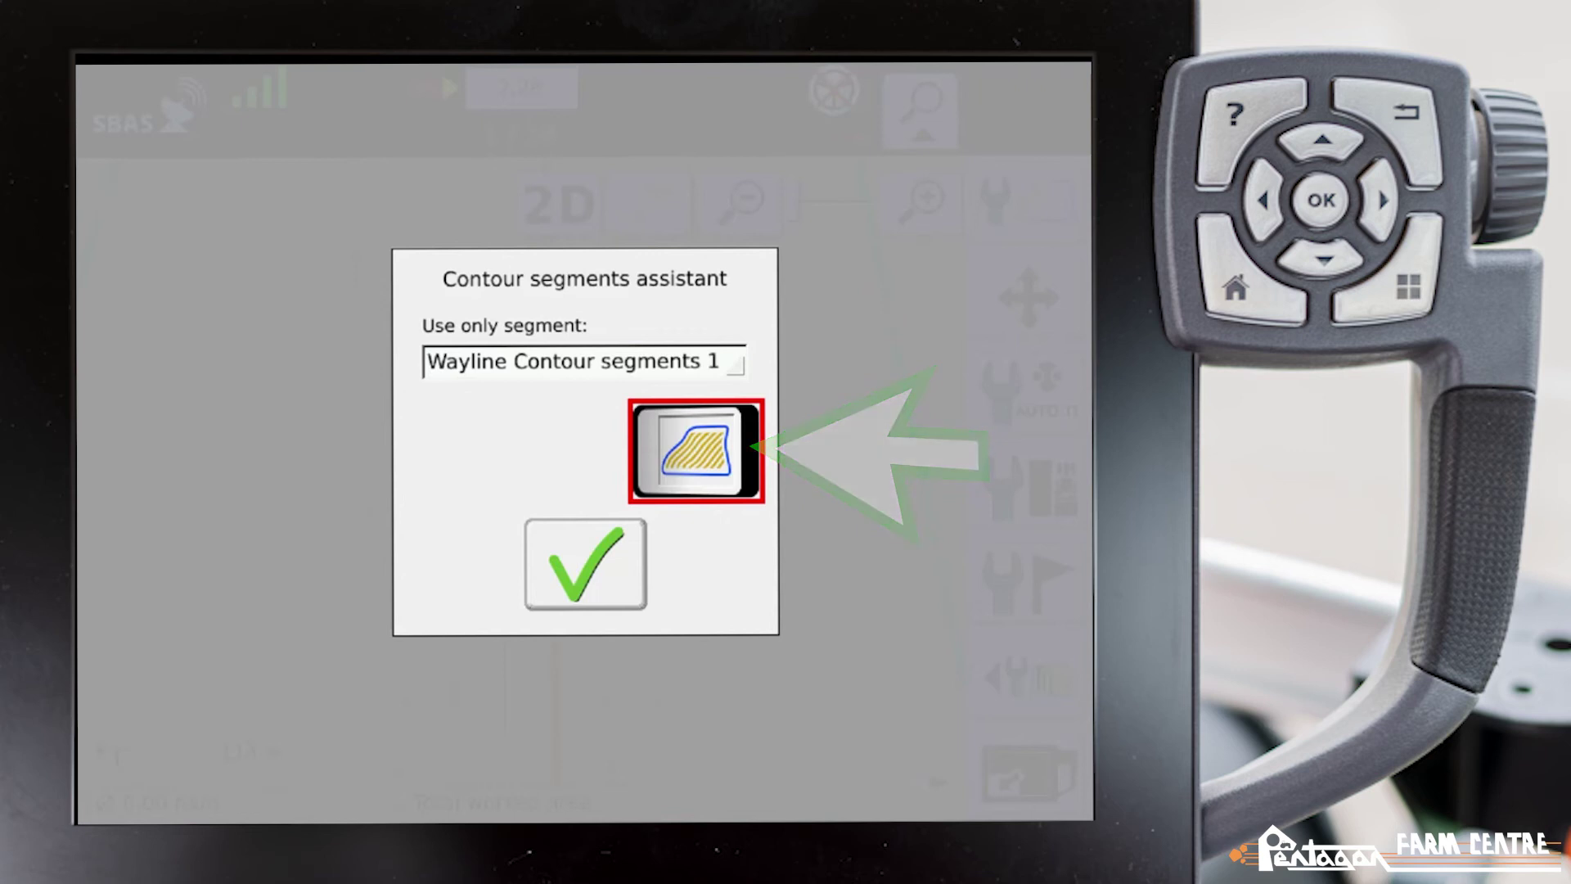
key("Down")
key("Return")
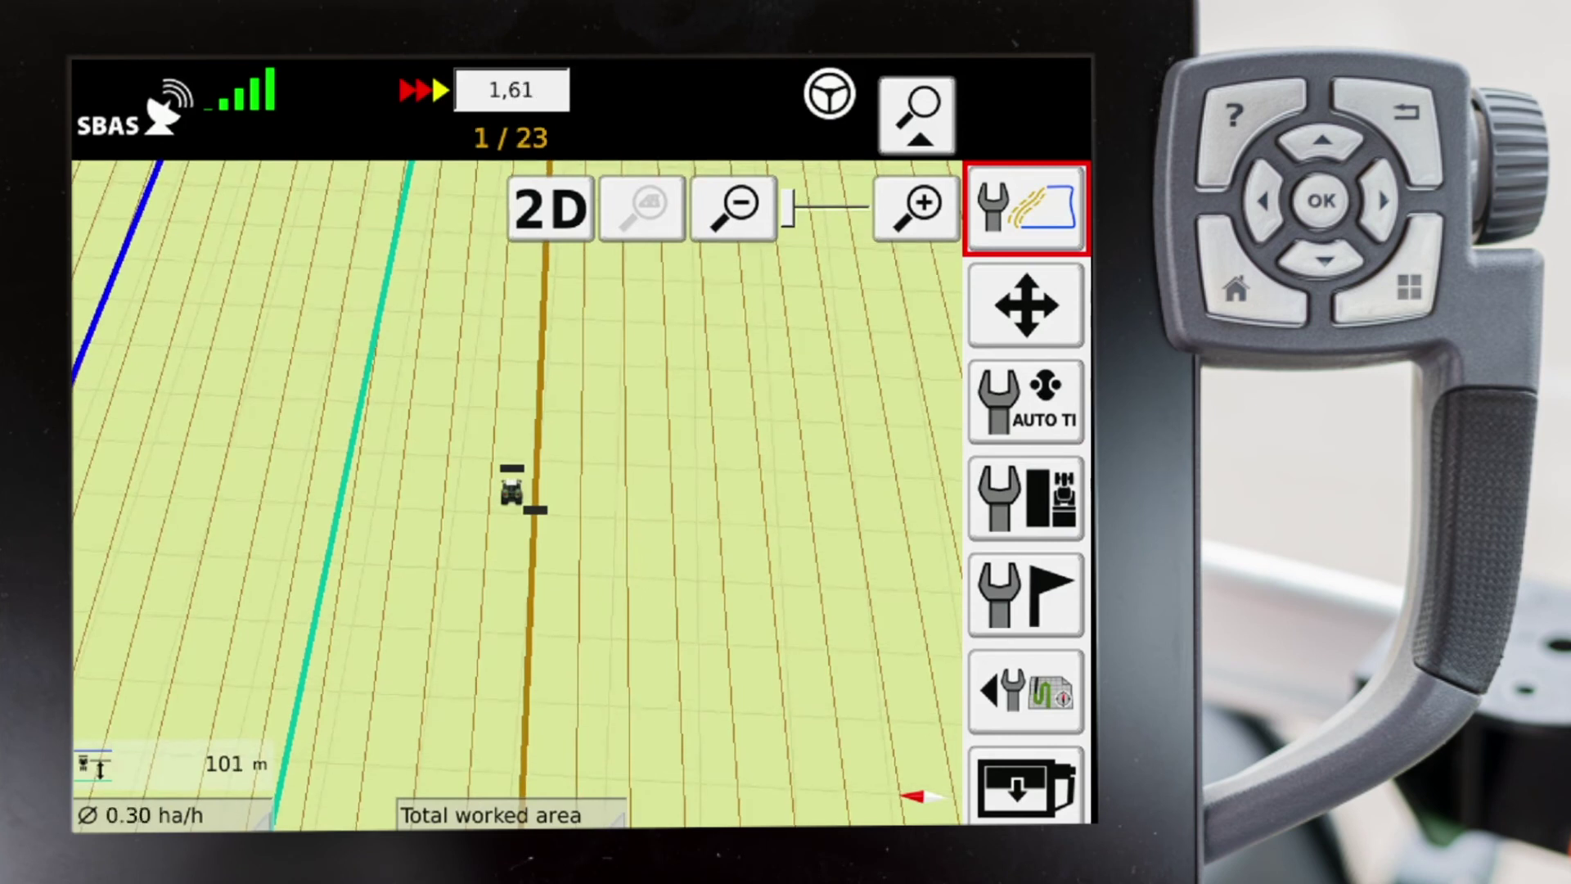
Step: Link Wayline Contour segments 1 with Wayline Contour segments 2 into one continuous contour segment in Contour Segment Management
key("Return")
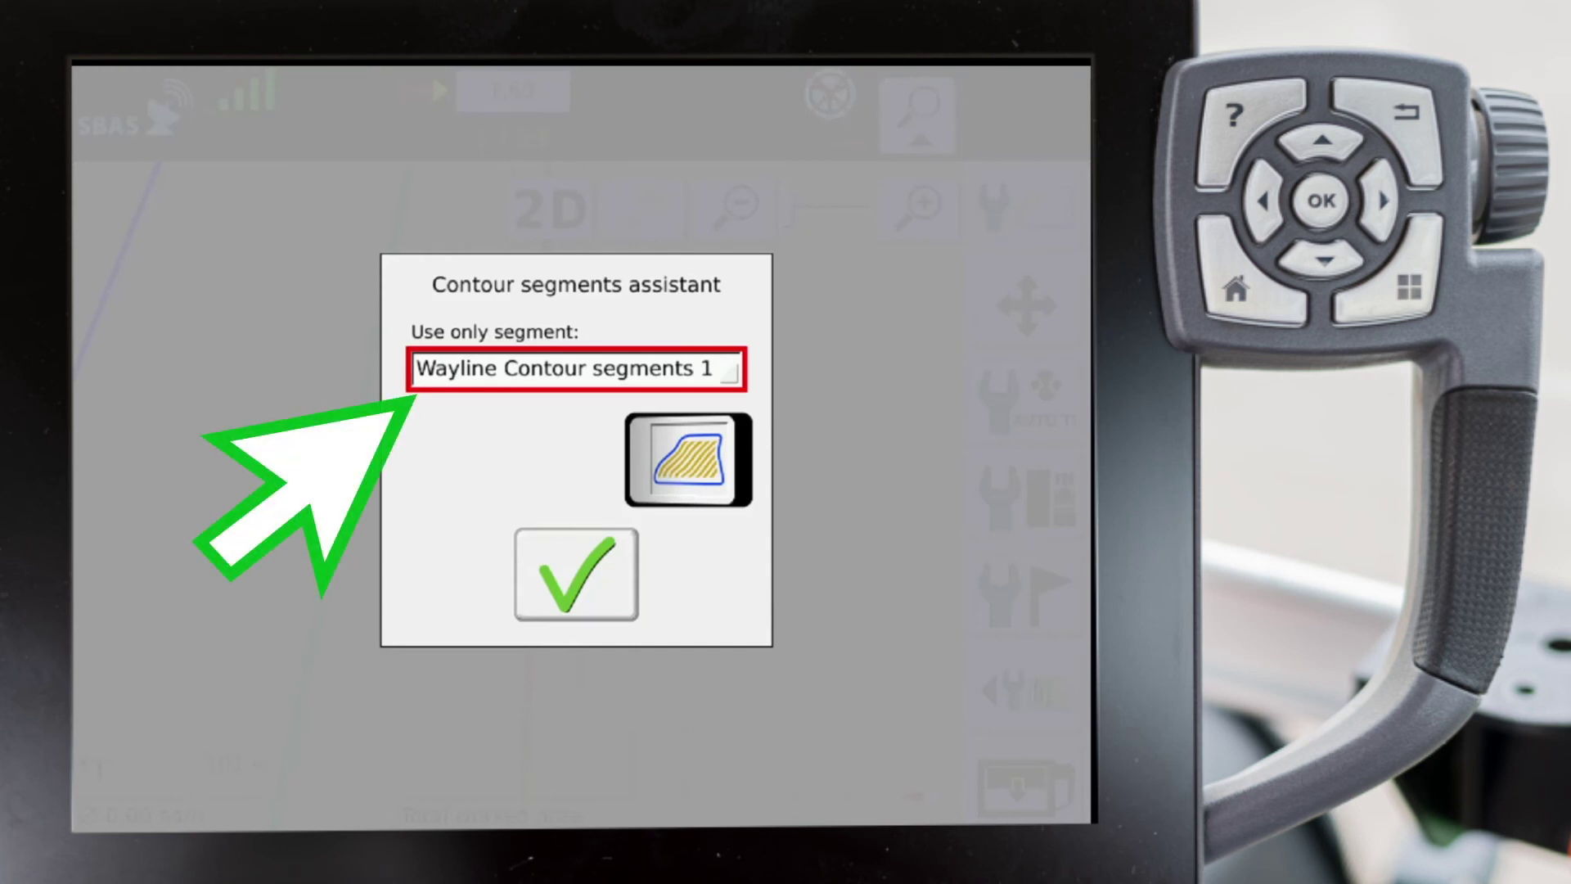
key("Return")
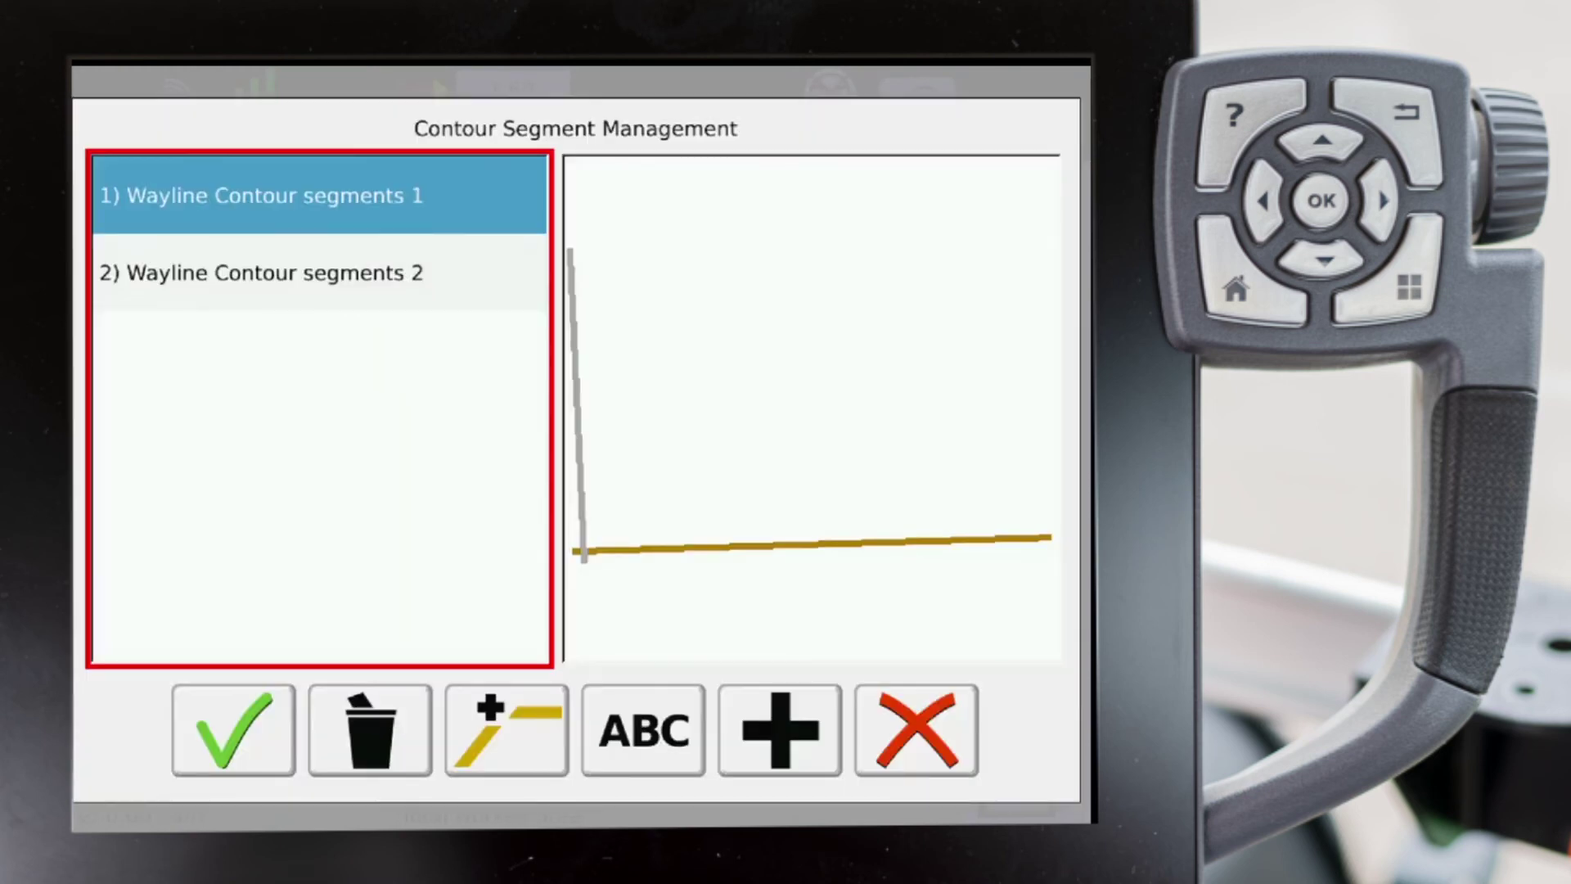
key("Tab")
key("Right")
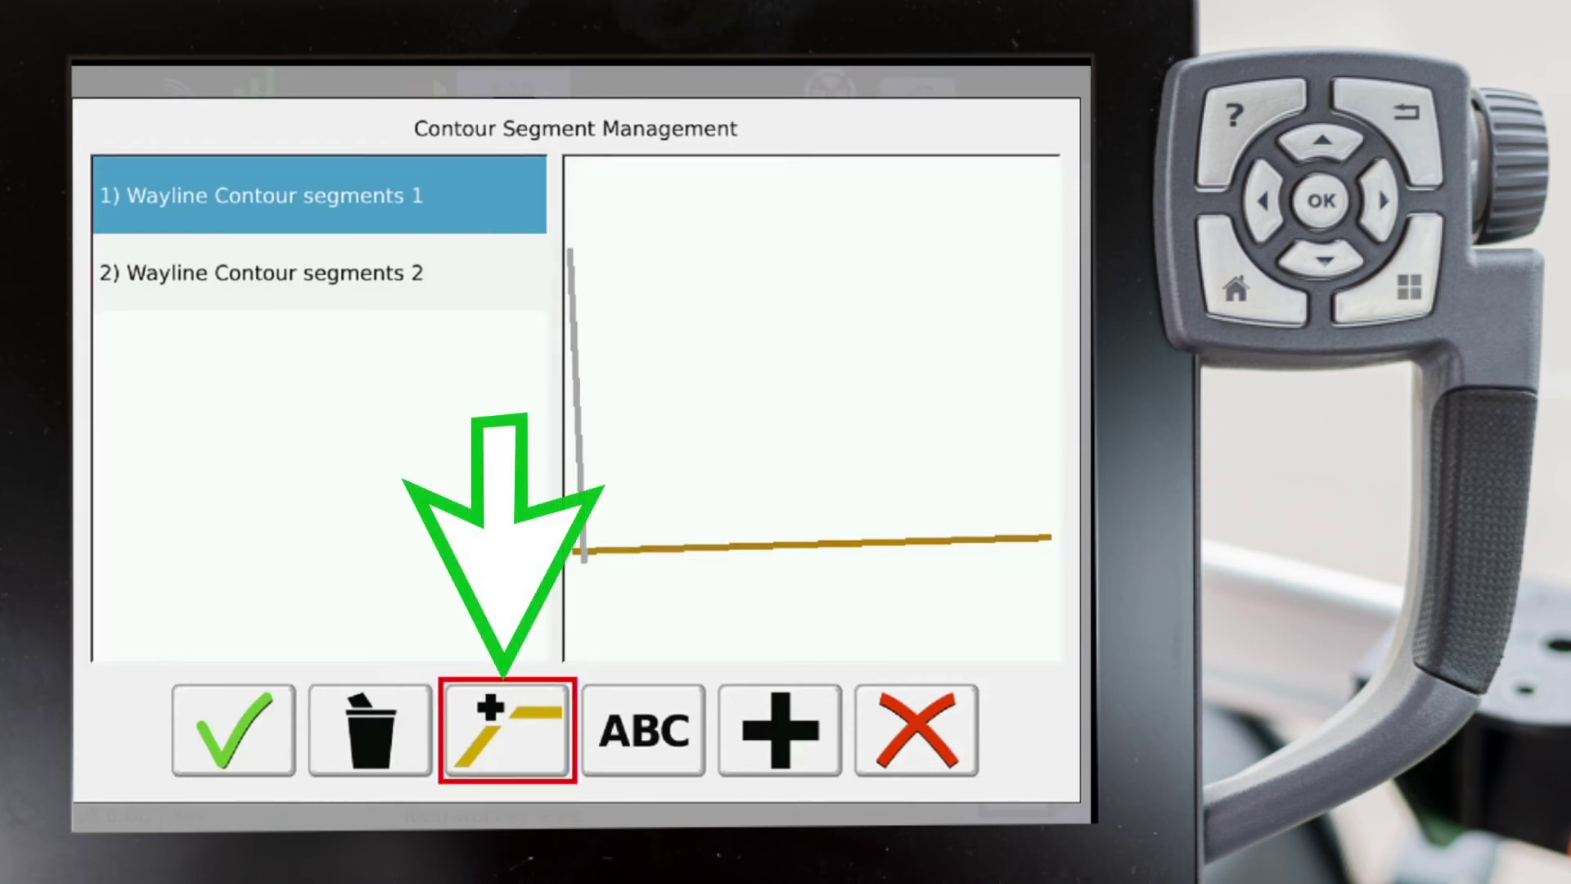
key("Return")
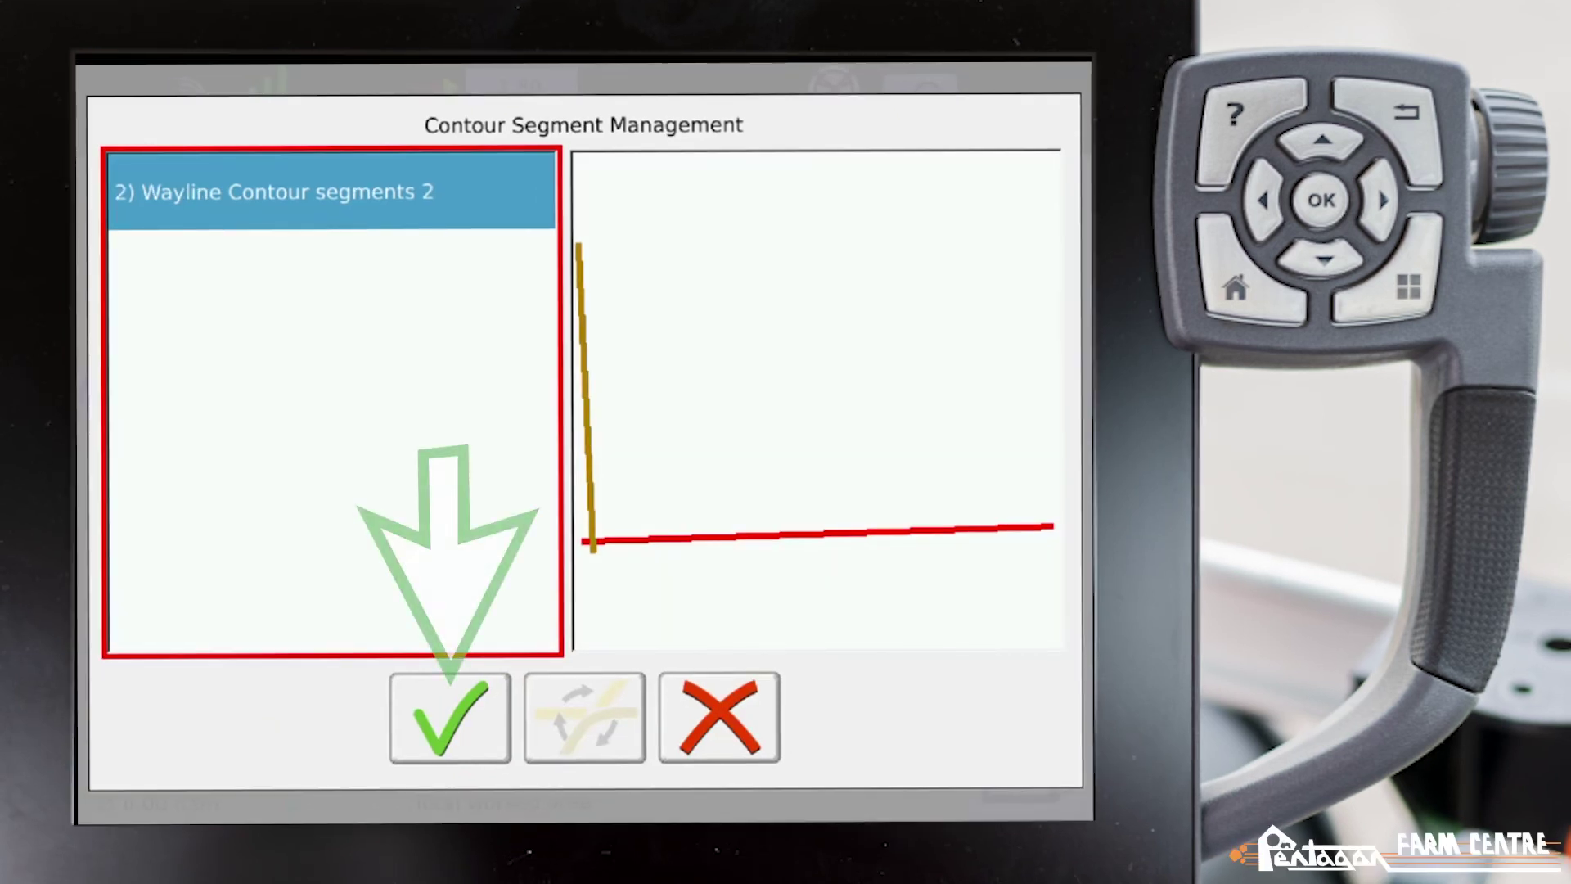
key("Tab")
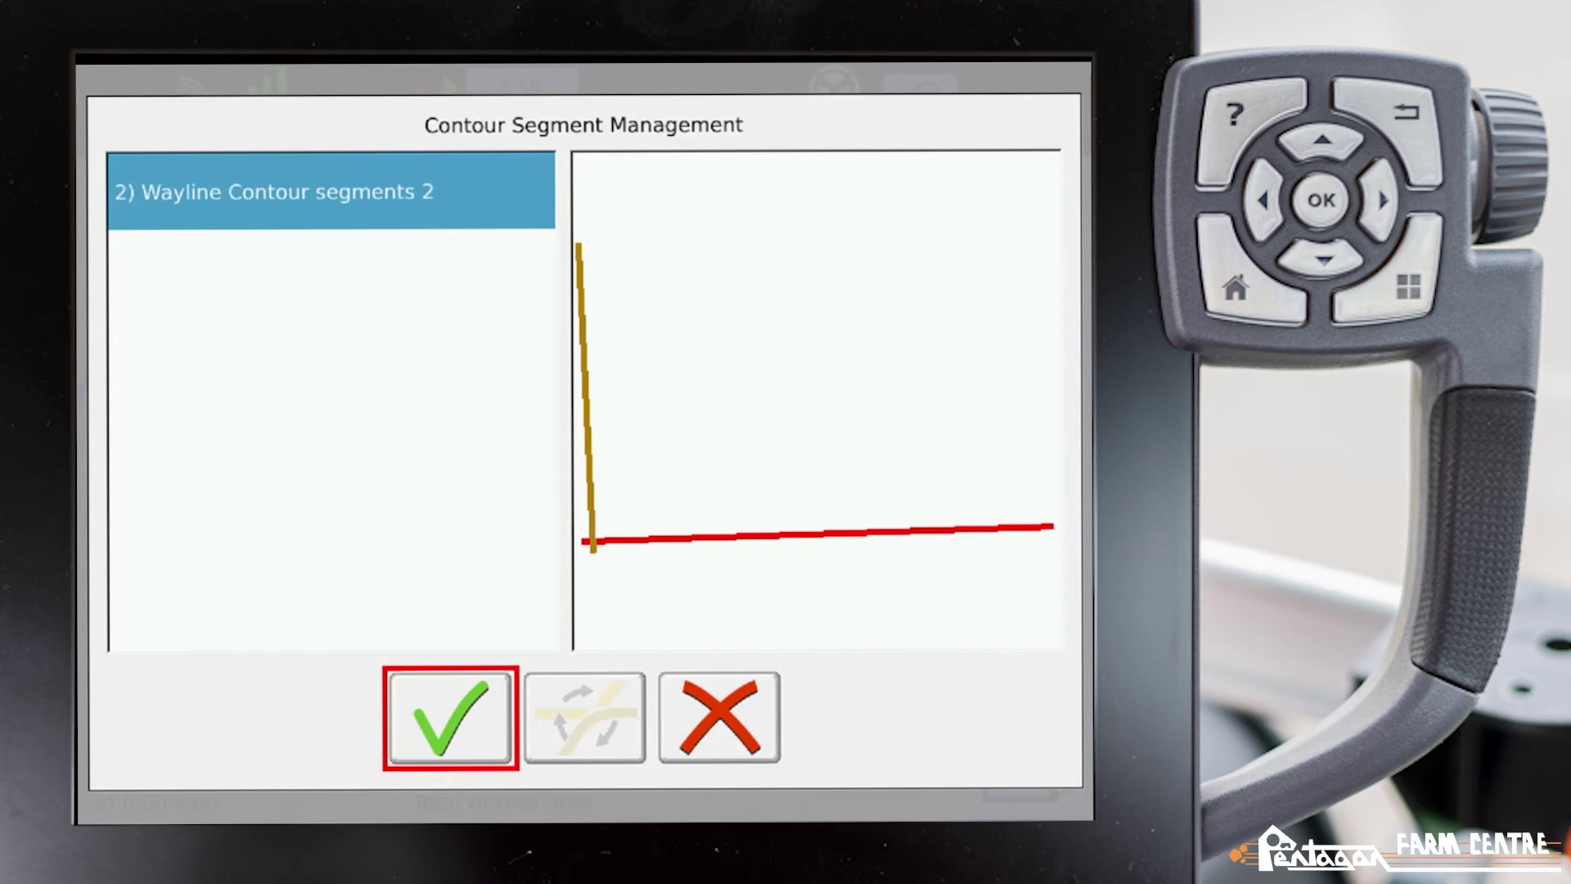
key("Return")
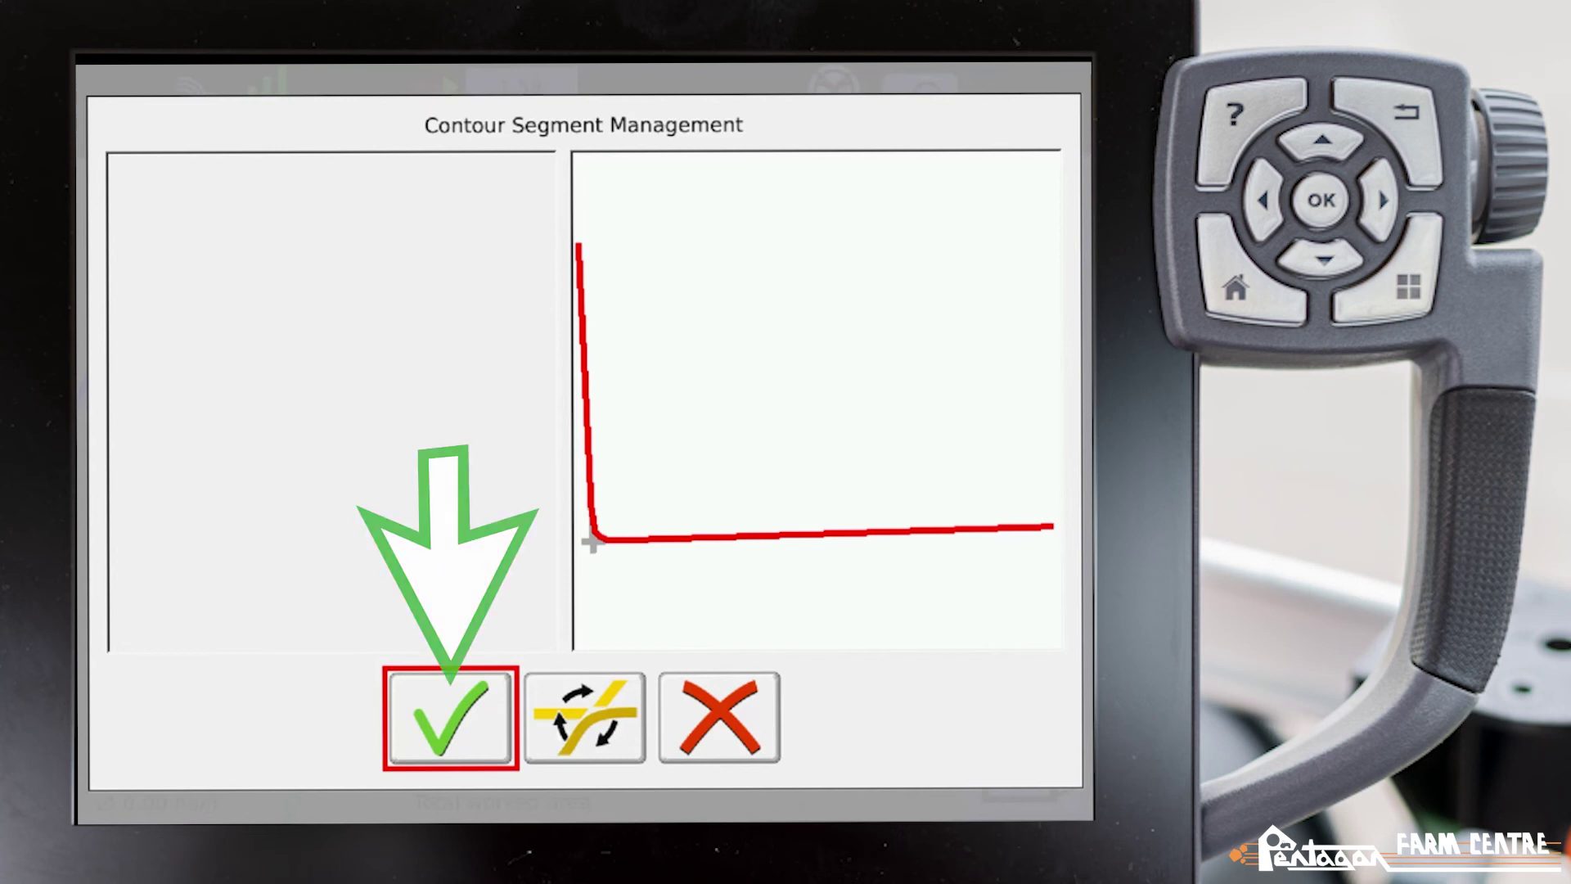
key("Return")
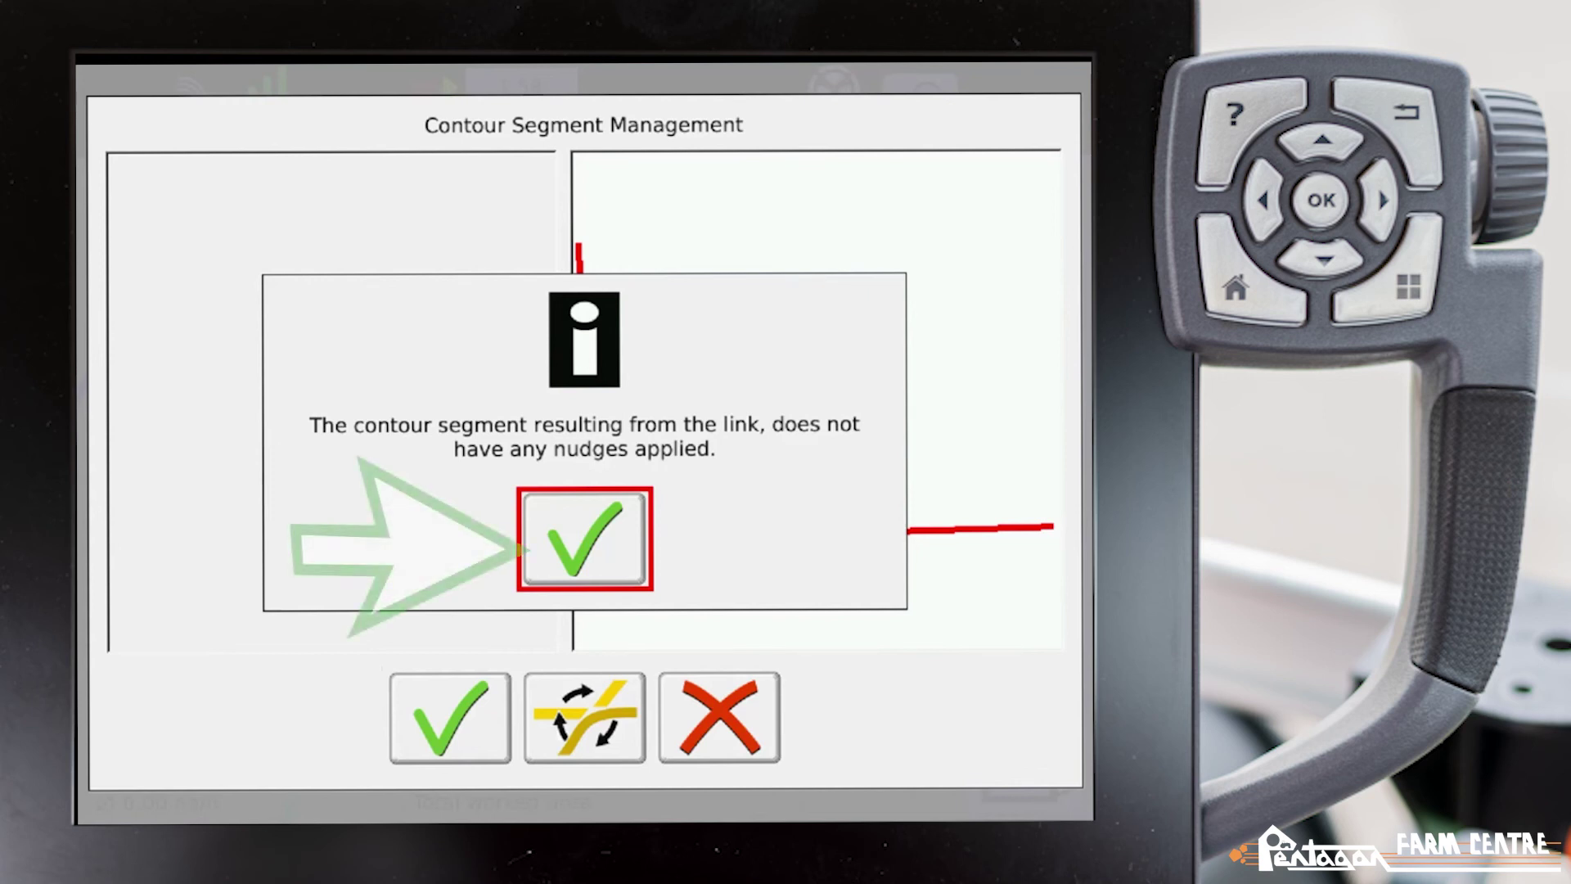
key("Return")
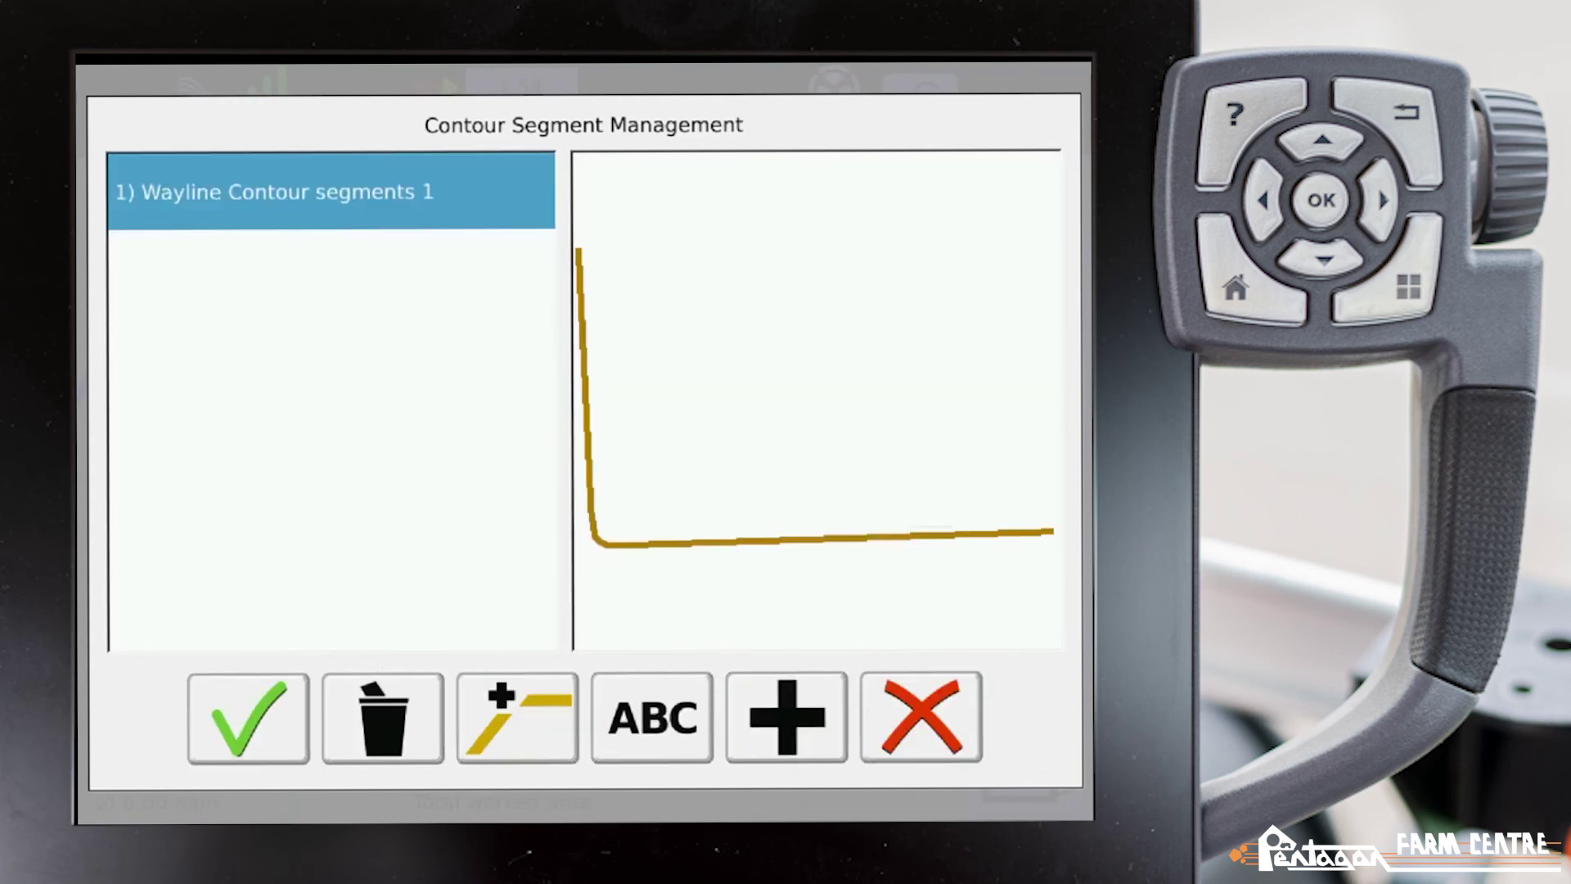